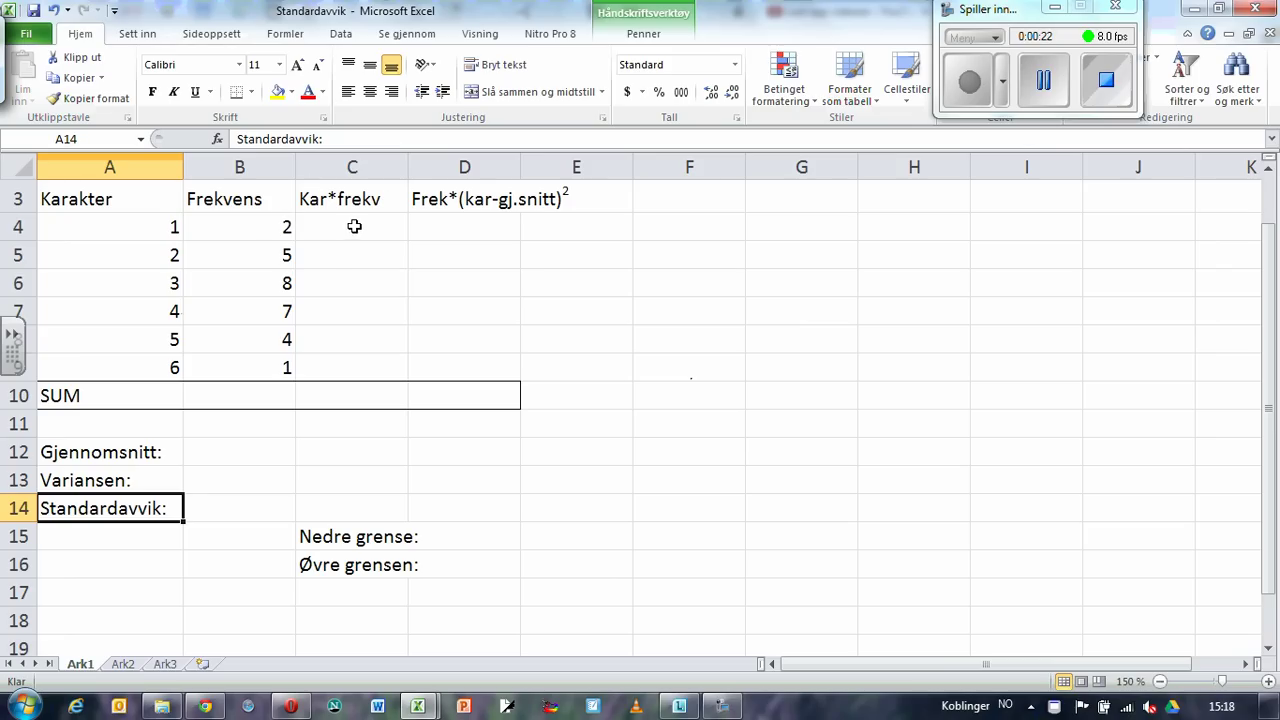
Step: Enter =A4*B4 in C4 to multiply grade by frequency, and fill the formula down to C9
{"action": "left_click", "coordinate": [352, 226]}
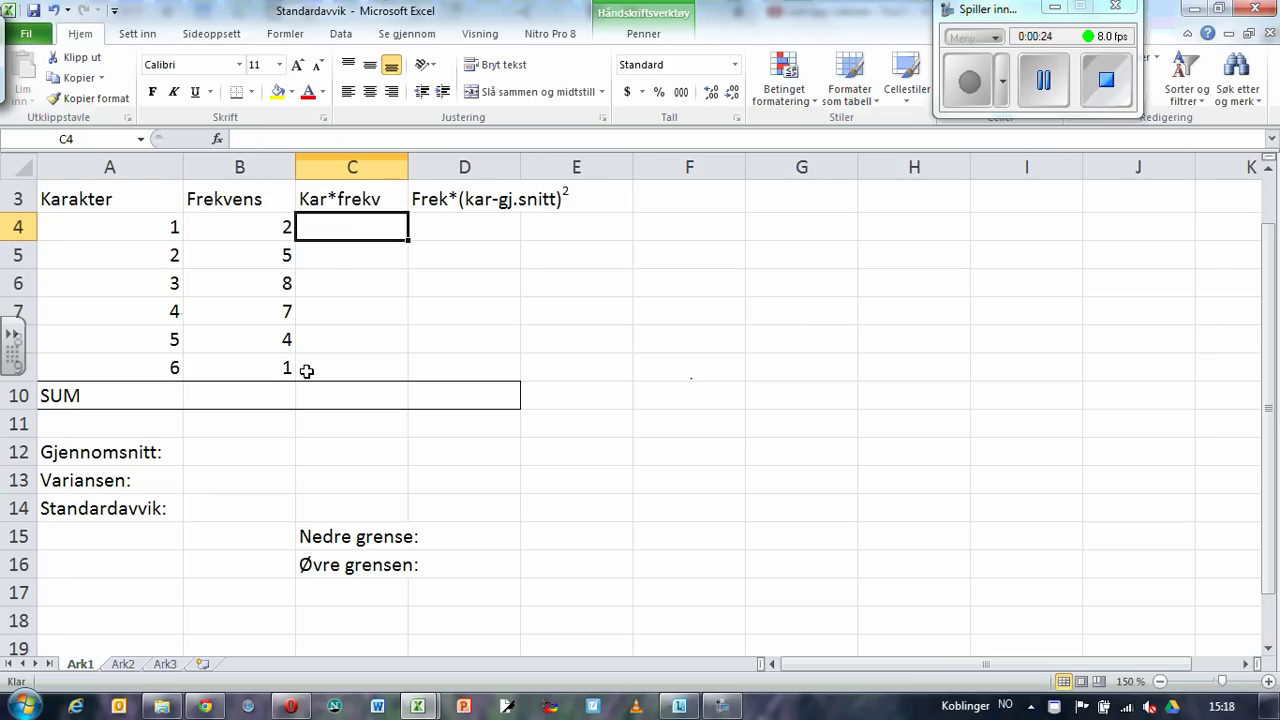
{"action": "type", "text": "="}
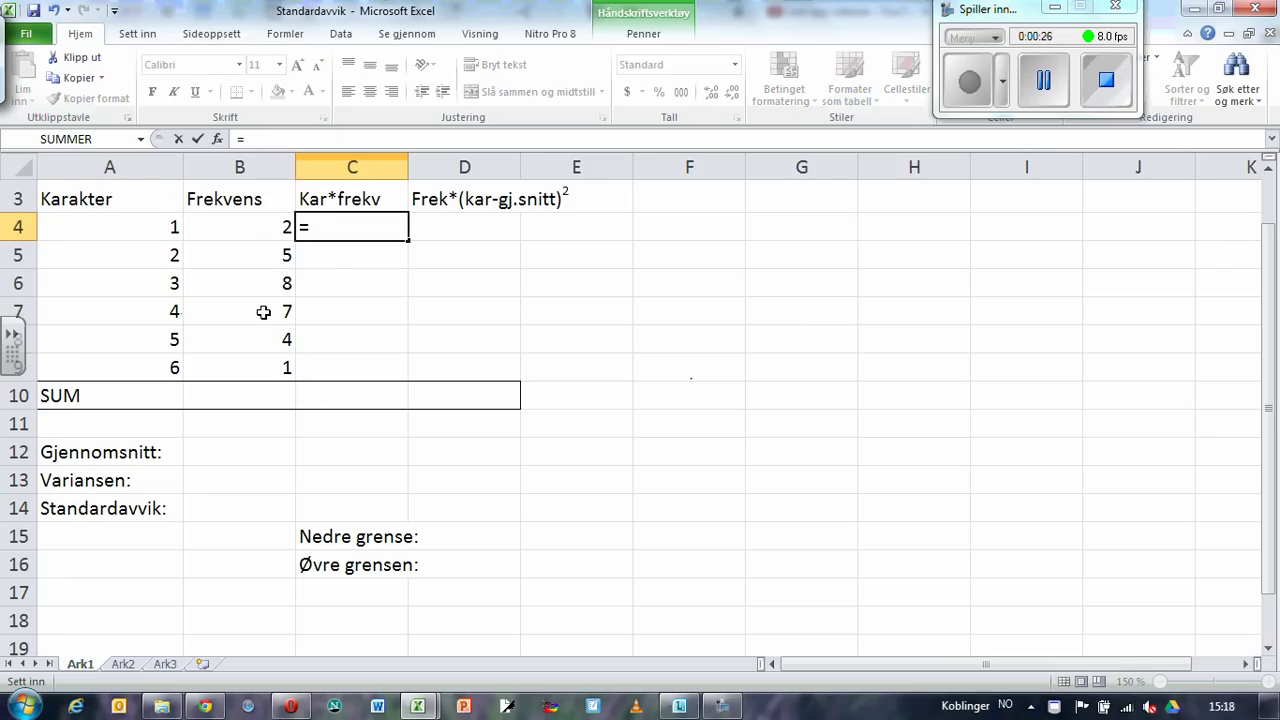
{"action": "left_click", "coordinate": [147, 221]}
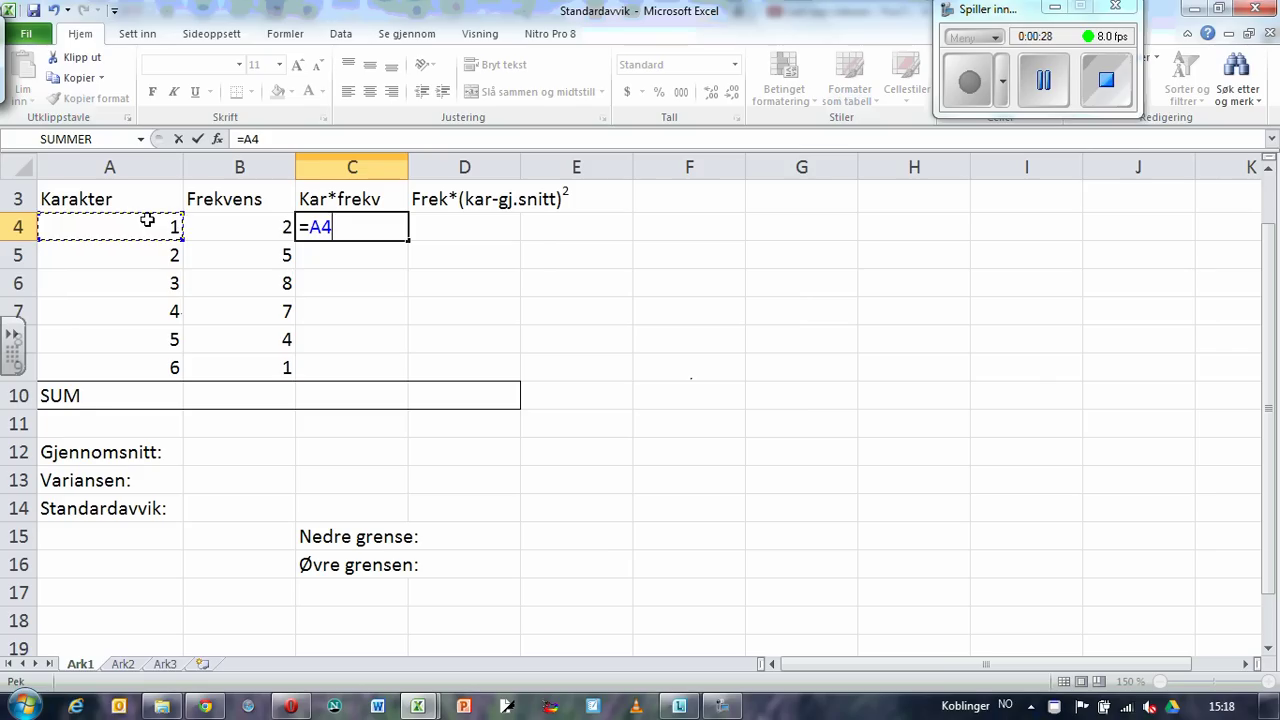
{"action": "type", "text": "*"}
{"action": "left_click", "coordinate": [256, 217]}
{"action": "key", "text": "Return"}
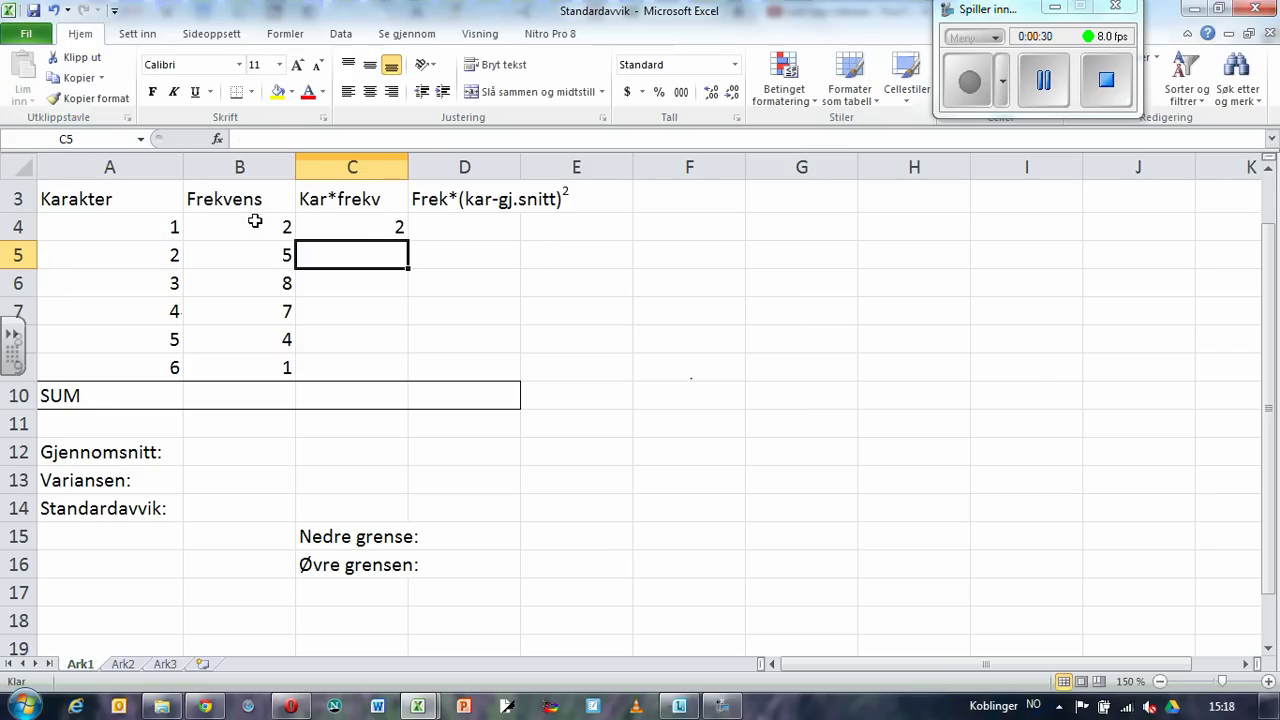
{"action": "left_click", "coordinate": [369, 218]}
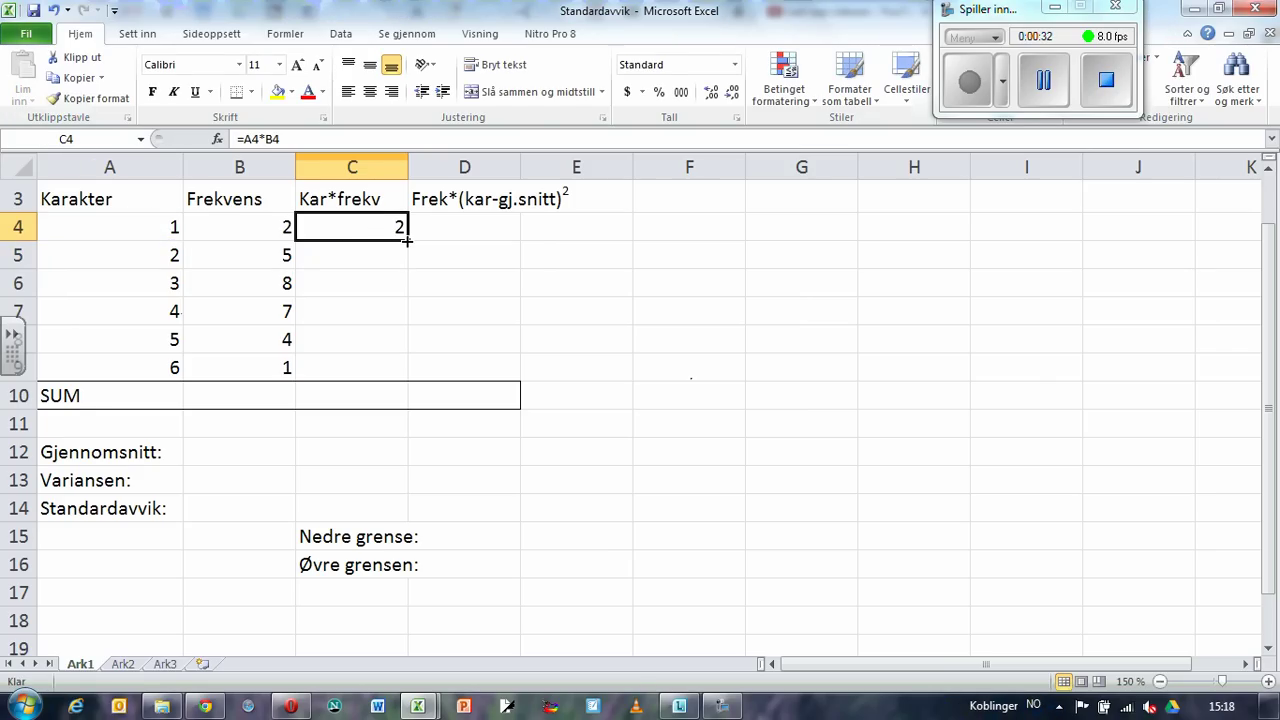
{"action": "left_click_drag", "start_coordinate": [407, 241], "coordinate": [396, 371]}
Step: Total the Kar*frekv column in C10 and the Frekvens column in B10 with AutoSum
{"action": "left_click", "coordinate": [366, 394]}
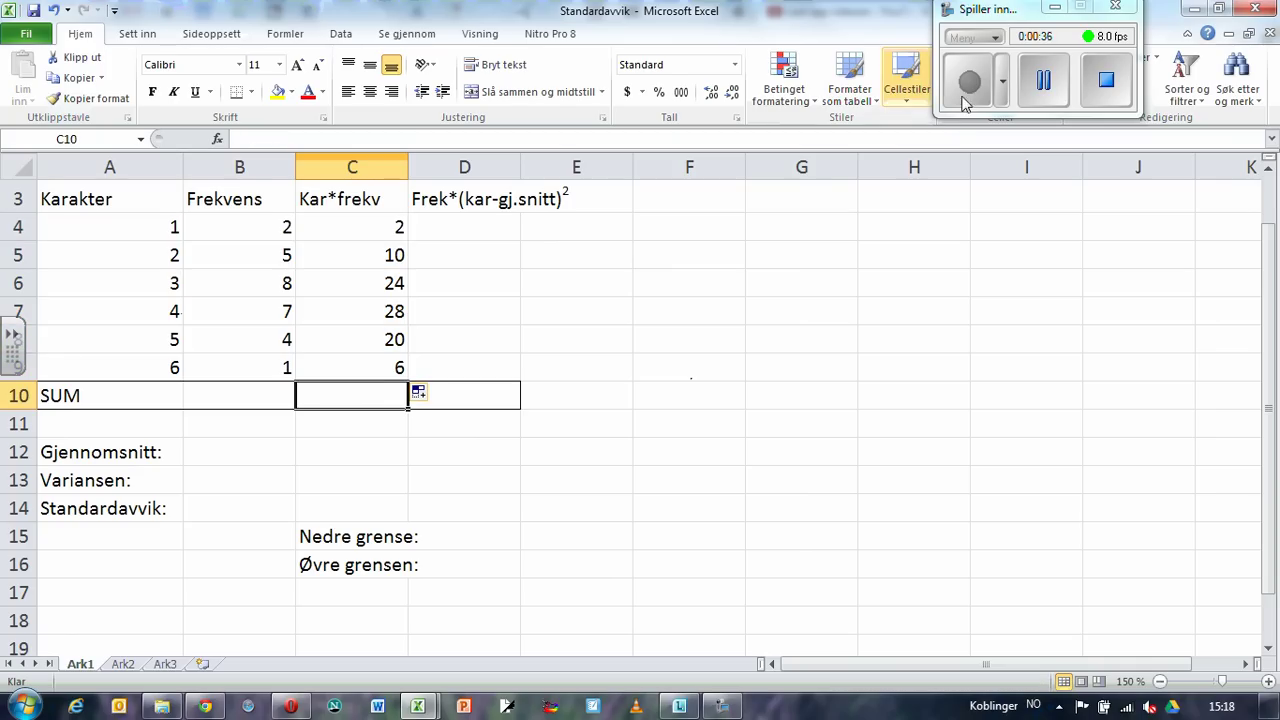
{"action": "left_click_drag", "start_coordinate": [1047, 8], "coordinate": [986, 10]}
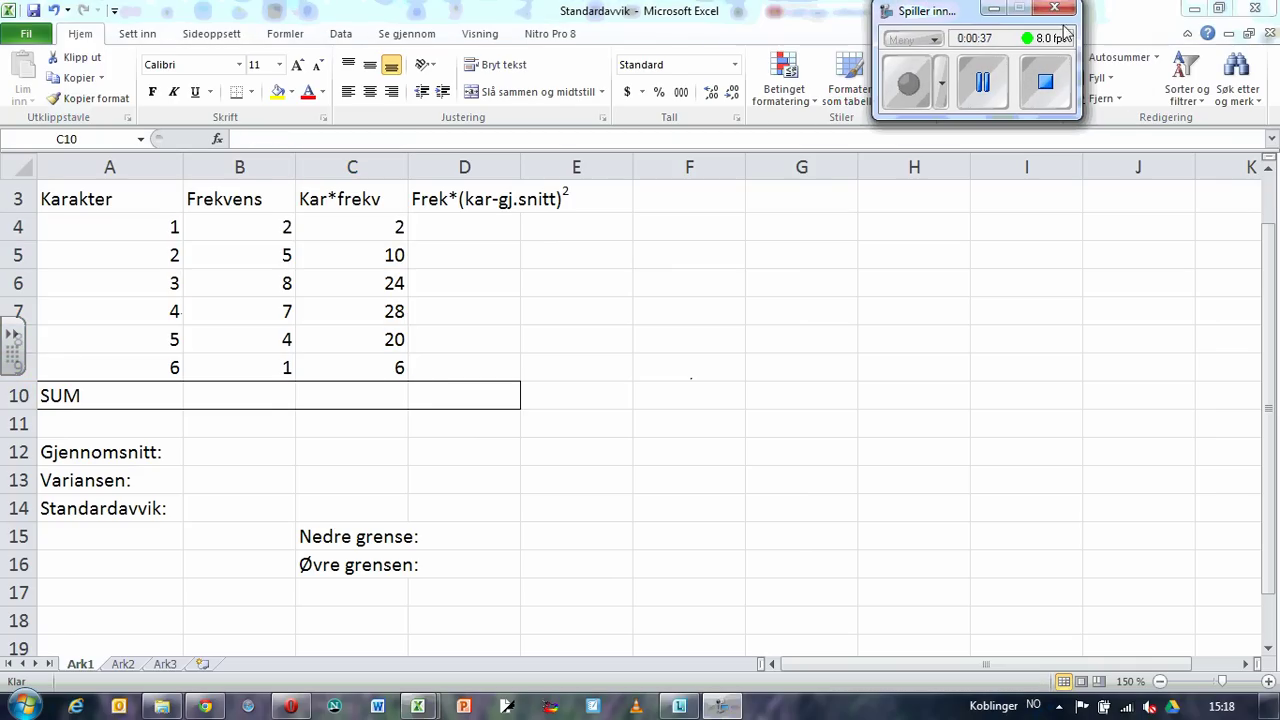
{"action": "left_click", "coordinate": [1110, 57]}
{"action": "key", "text": "Return"}
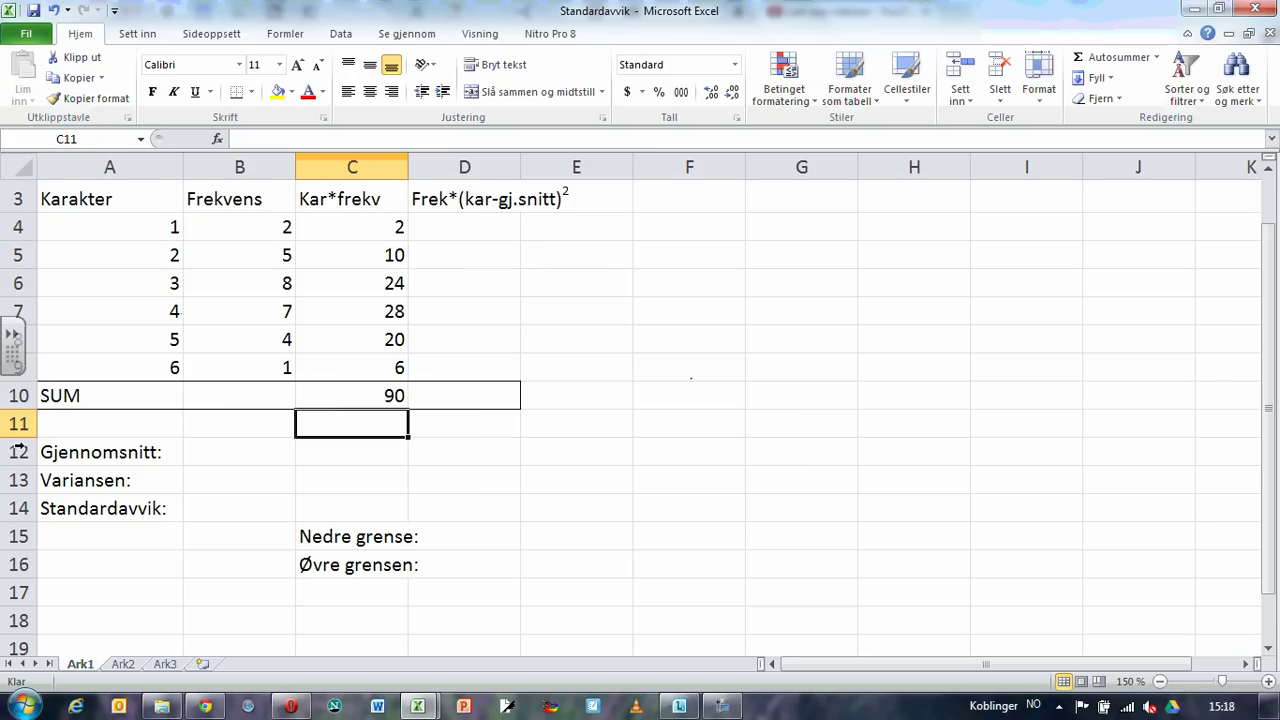
{"action": "left_click", "coordinate": [253, 396]}
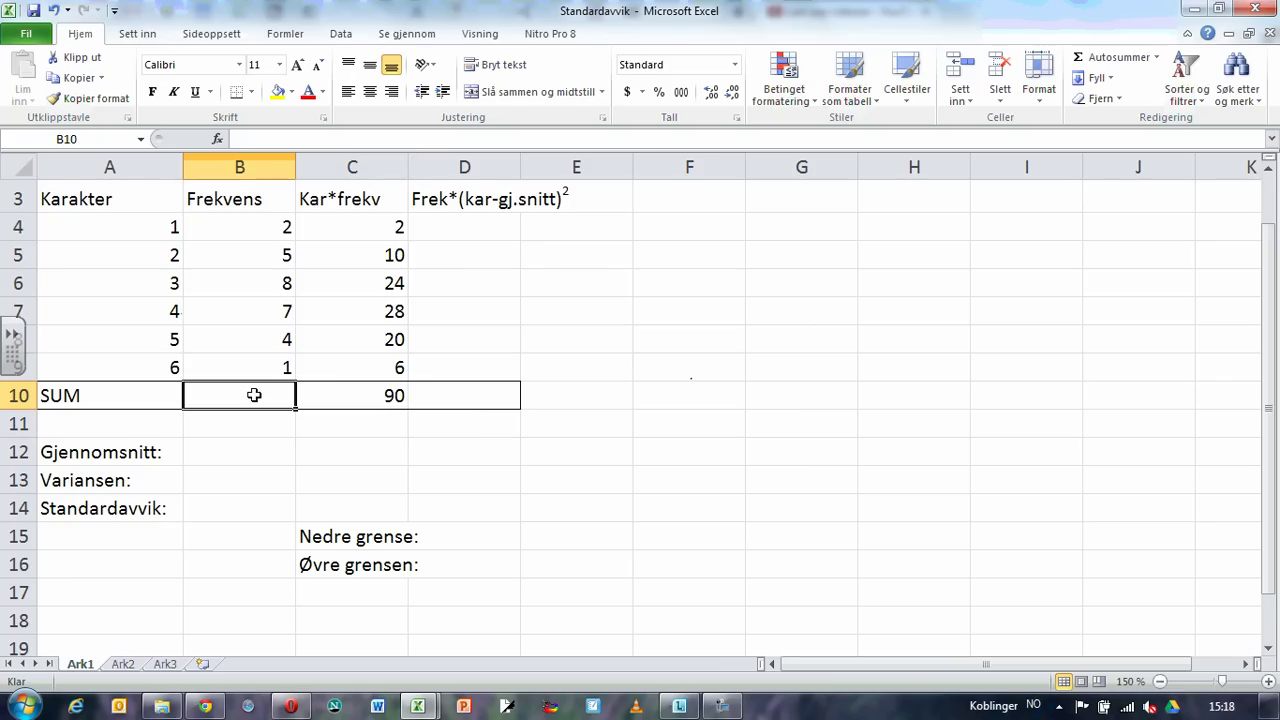
{"action": "left_click", "coordinate": [1117, 62]}
{"action": "key", "text": "Return"}
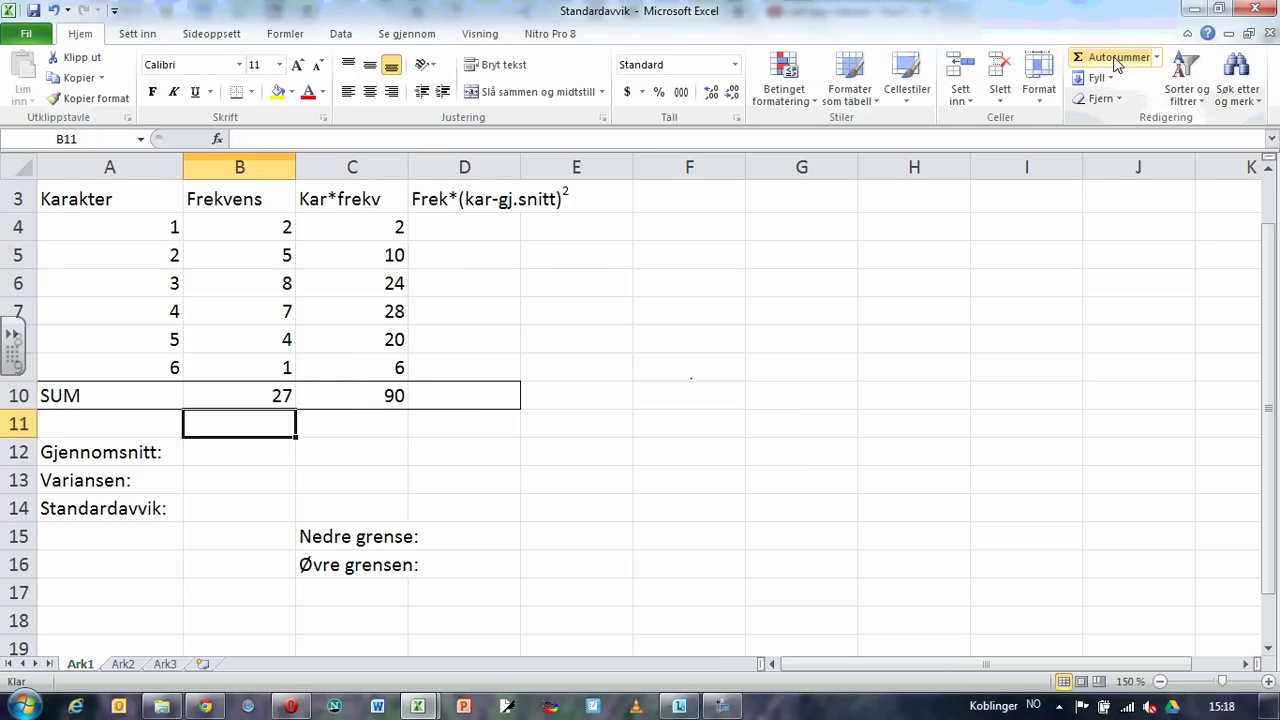
Step: Calculate the average in B12 (Gjennomsnitt) with the formula =C10/B10
{"action": "key", "text": "Down"}
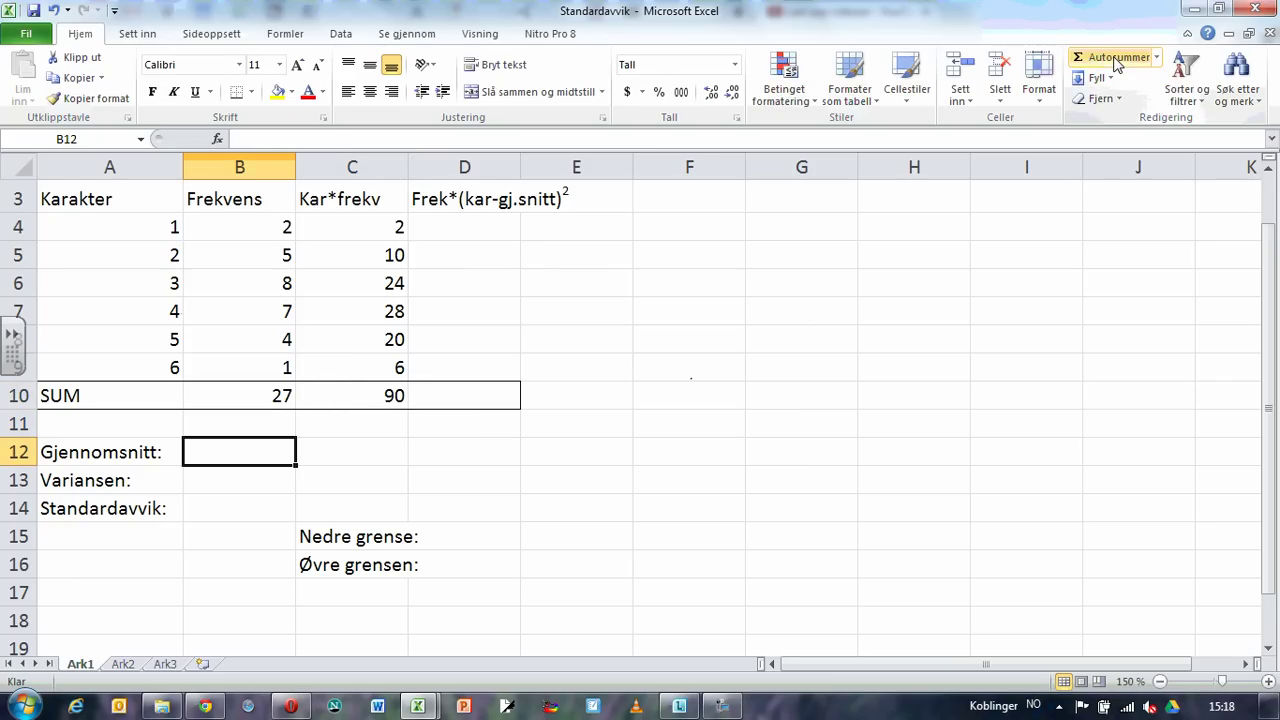
{"action": "type", "text": "="}
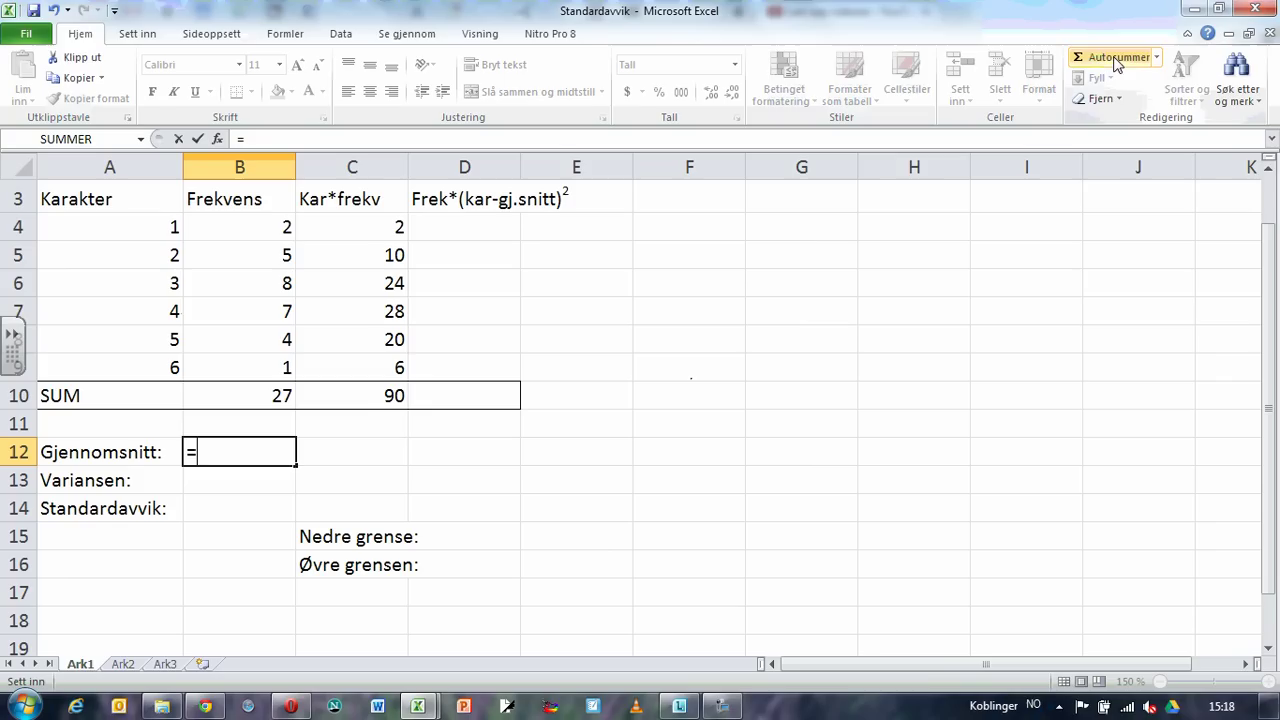
{"action": "left_click", "coordinate": [381, 396]}
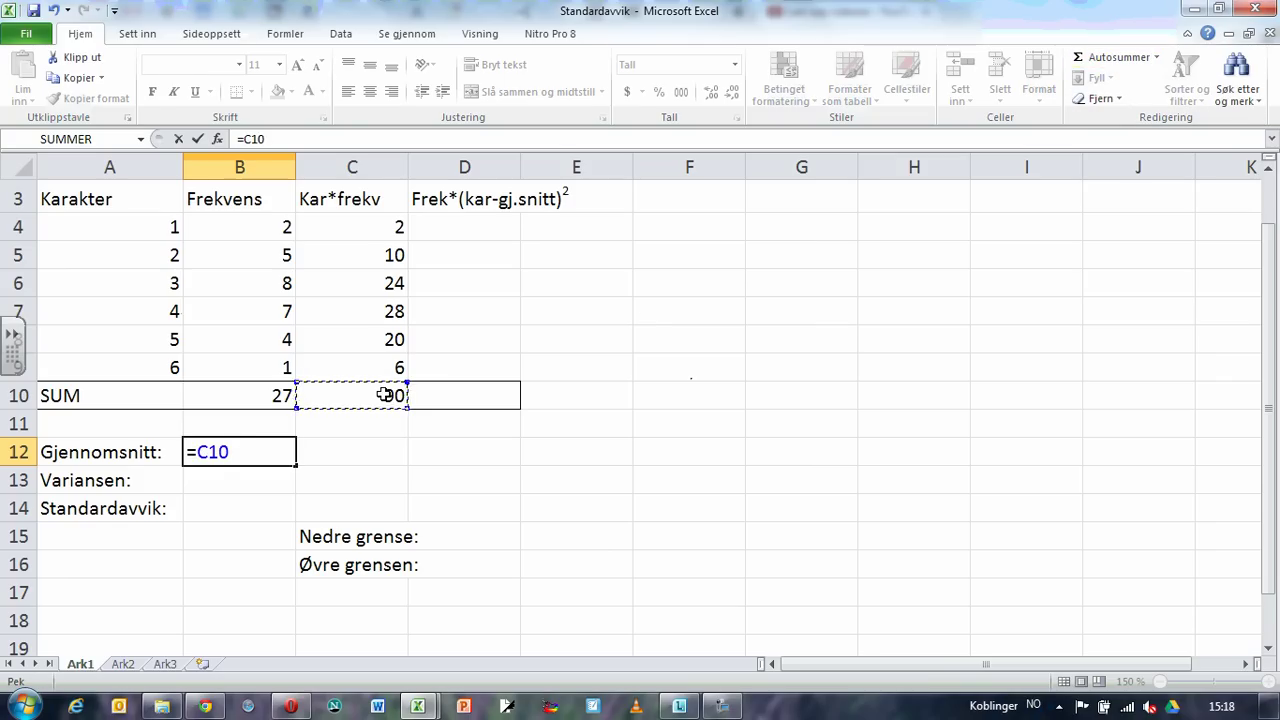
{"action": "type", "text": "/"}
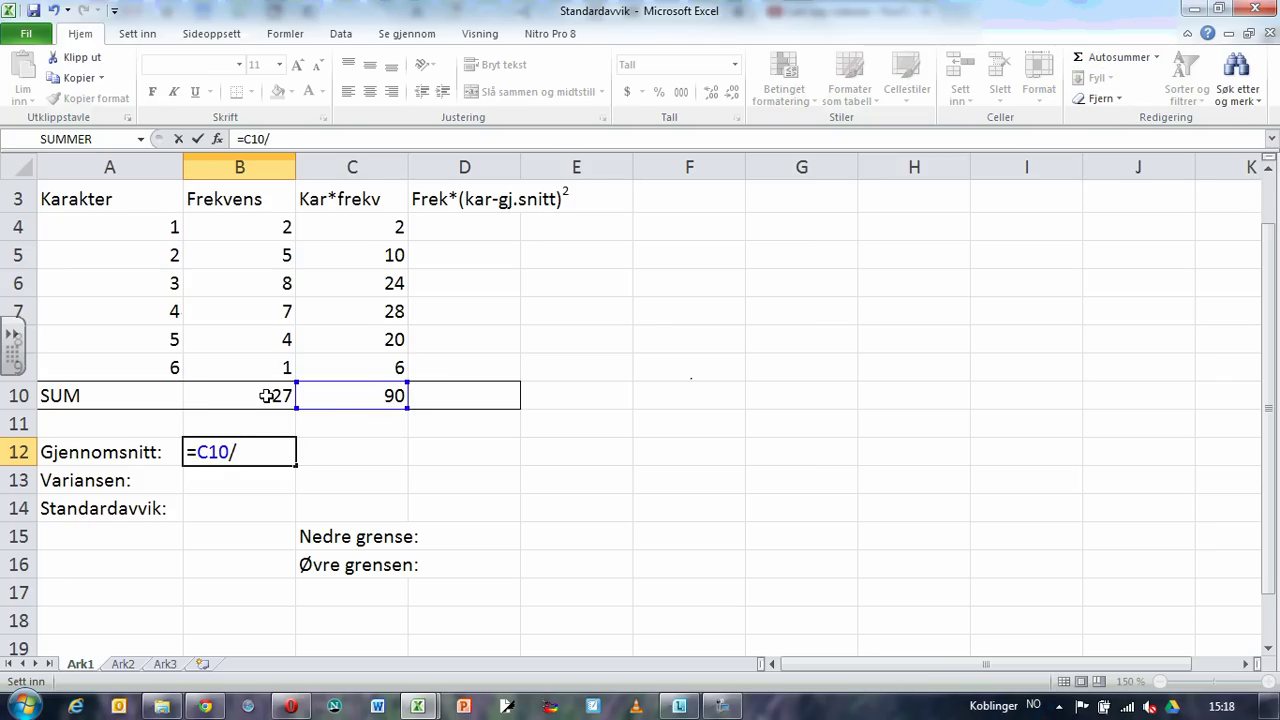
{"action": "left_click", "coordinate": [267, 396]}
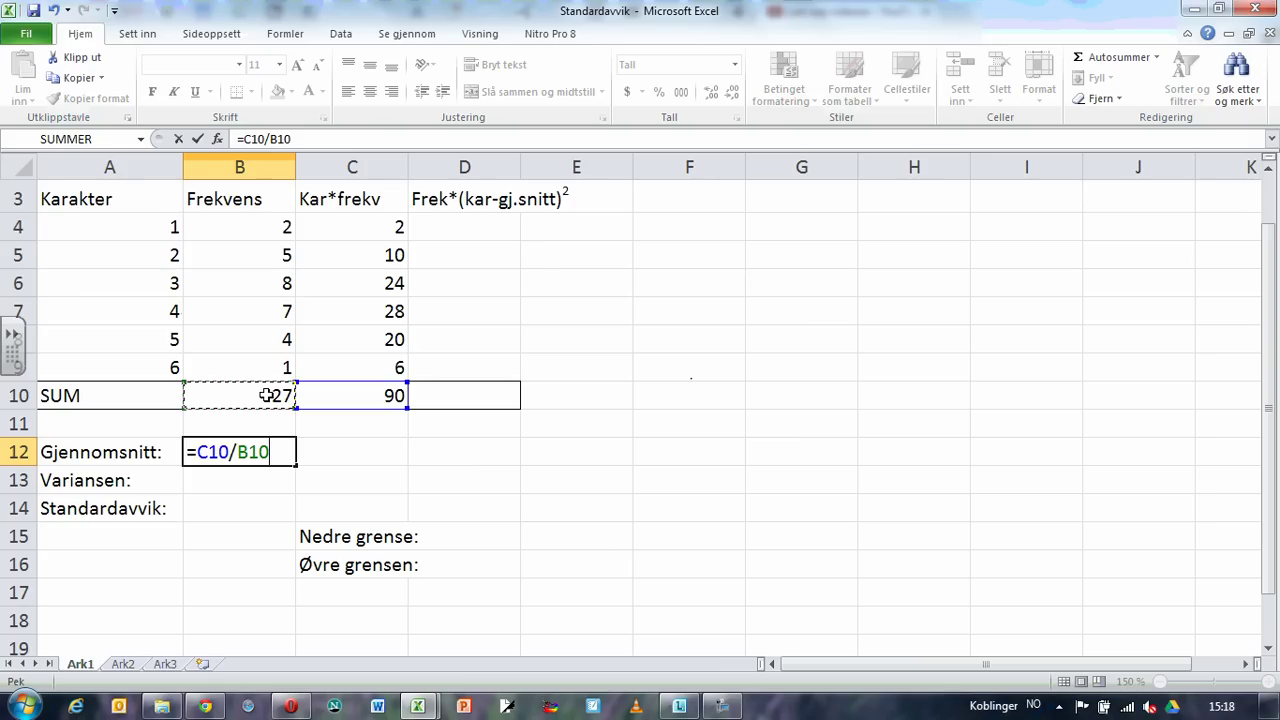
{"action": "key", "text": "Return"}
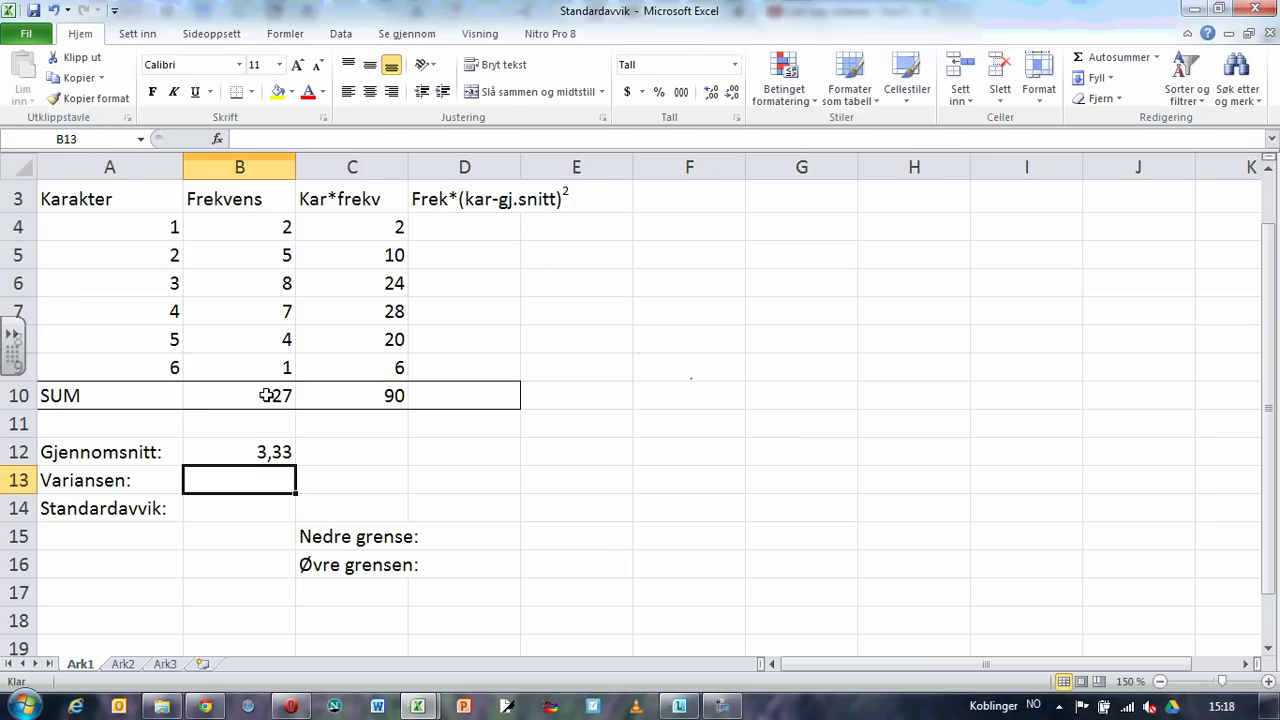
Step: Show several more decimals for the average in B12, and reduce it back to two decimals
{"action": "left_click", "coordinate": [257, 450]}
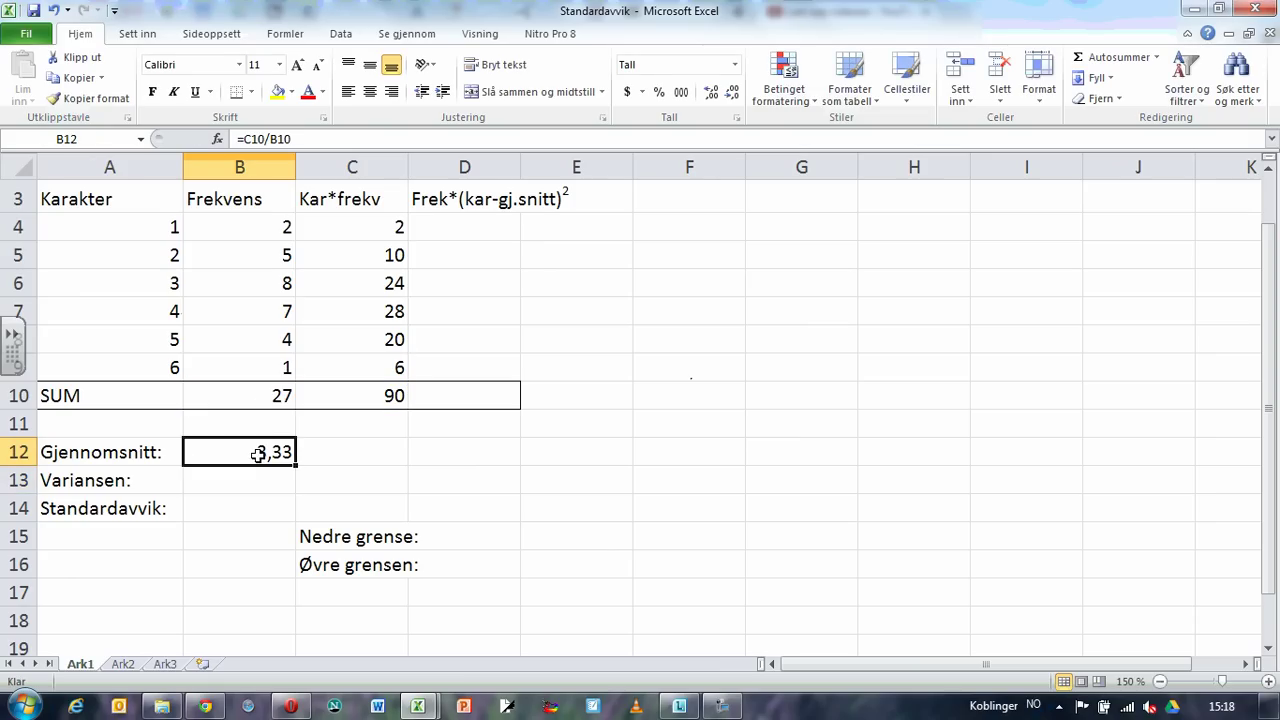
{"action": "left_click", "coordinate": [711, 92]}
{"action": "left_click", "coordinate": [711, 92]}
{"action": "left_click", "coordinate": [711, 92]}
{"action": "left_click", "coordinate": [711, 92]}
{"action": "left_click", "coordinate": [713, 93]}
{"action": "left_click", "coordinate": [713, 93]}
{"action": "left_click", "coordinate": [713, 93]}
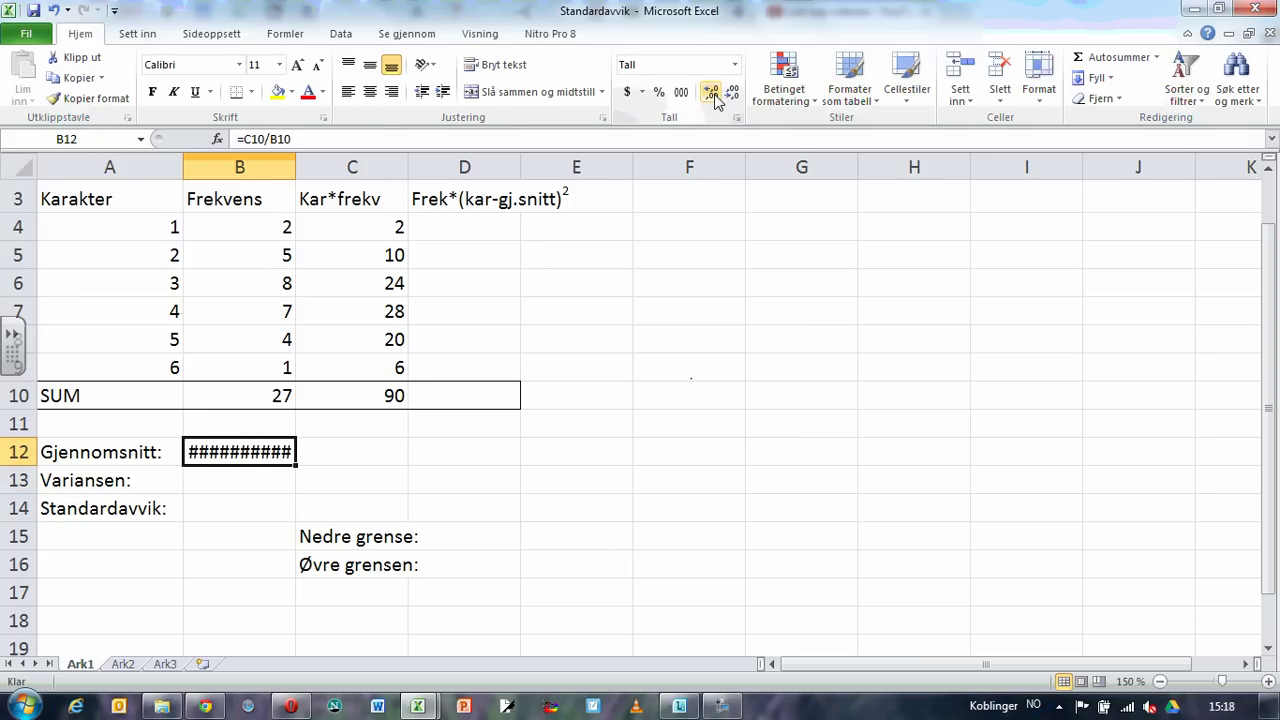
{"action": "left_click", "coordinate": [731, 93]}
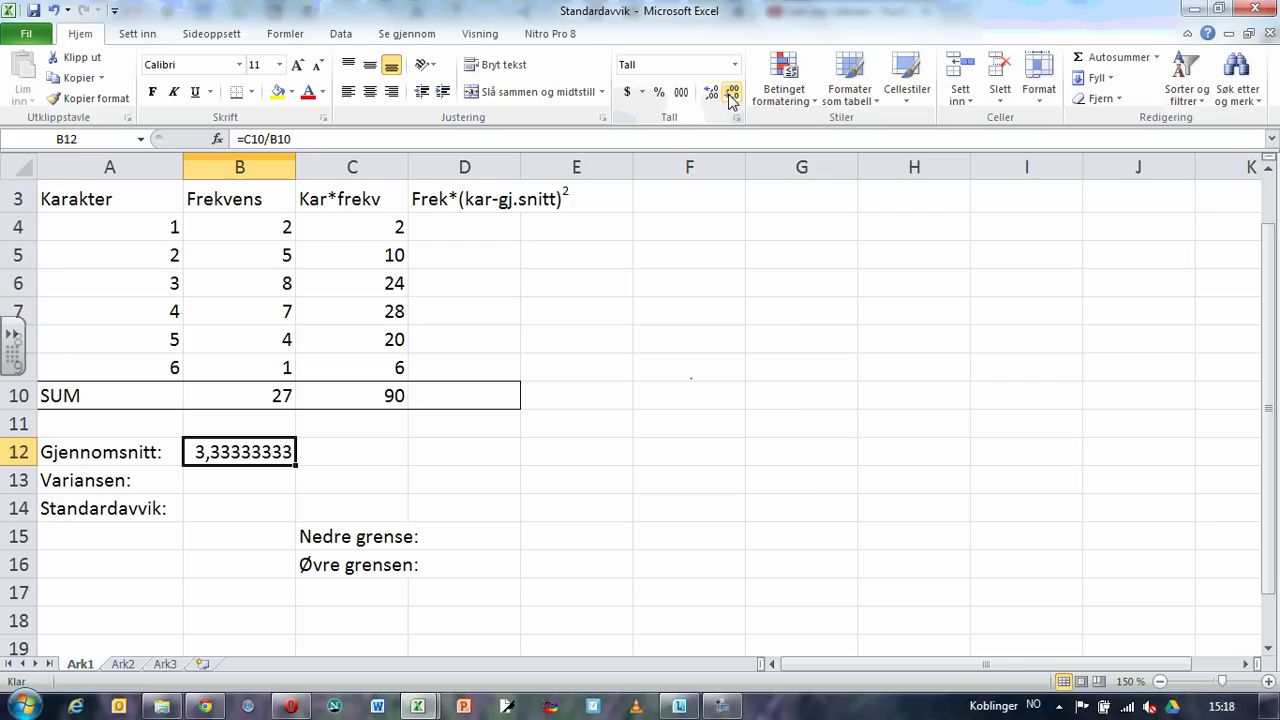
{"action": "left_click", "coordinate": [731, 93]}
{"action": "left_click", "coordinate": [731, 93]}
{"action": "left_click", "coordinate": [731, 93]}
{"action": "left_click", "coordinate": [731, 93]}
{"action": "left_click", "coordinate": [731, 93]}
{"action": "left_click", "coordinate": [731, 93]}
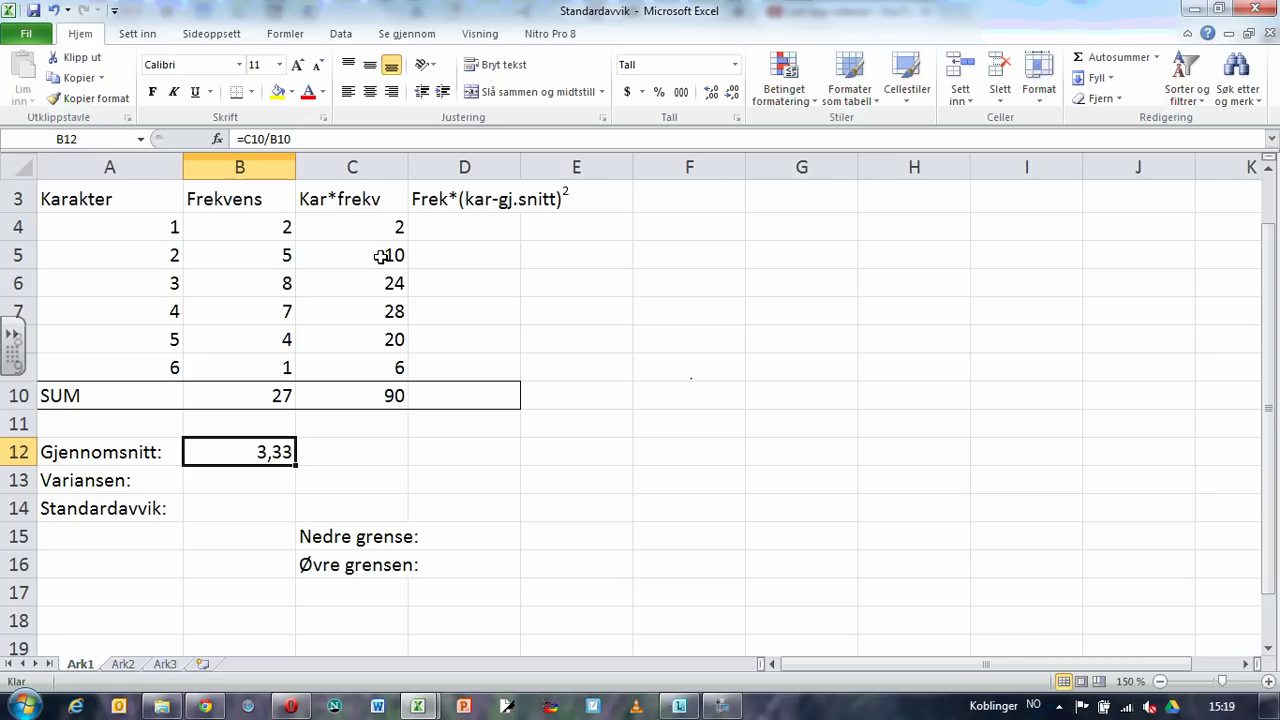
{"action": "left_click", "coordinate": [376, 396]}
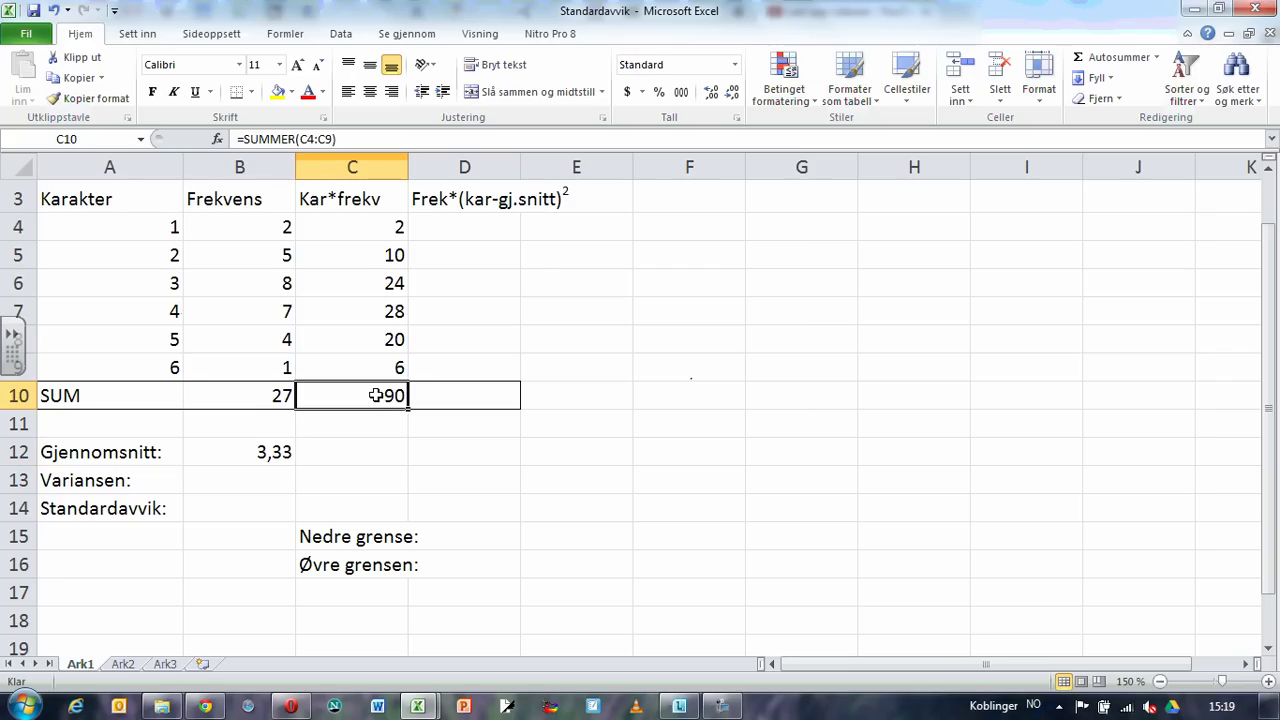
{"action": "left_click", "coordinate": [276, 396]}
{"action": "left_click", "coordinate": [262, 453]}
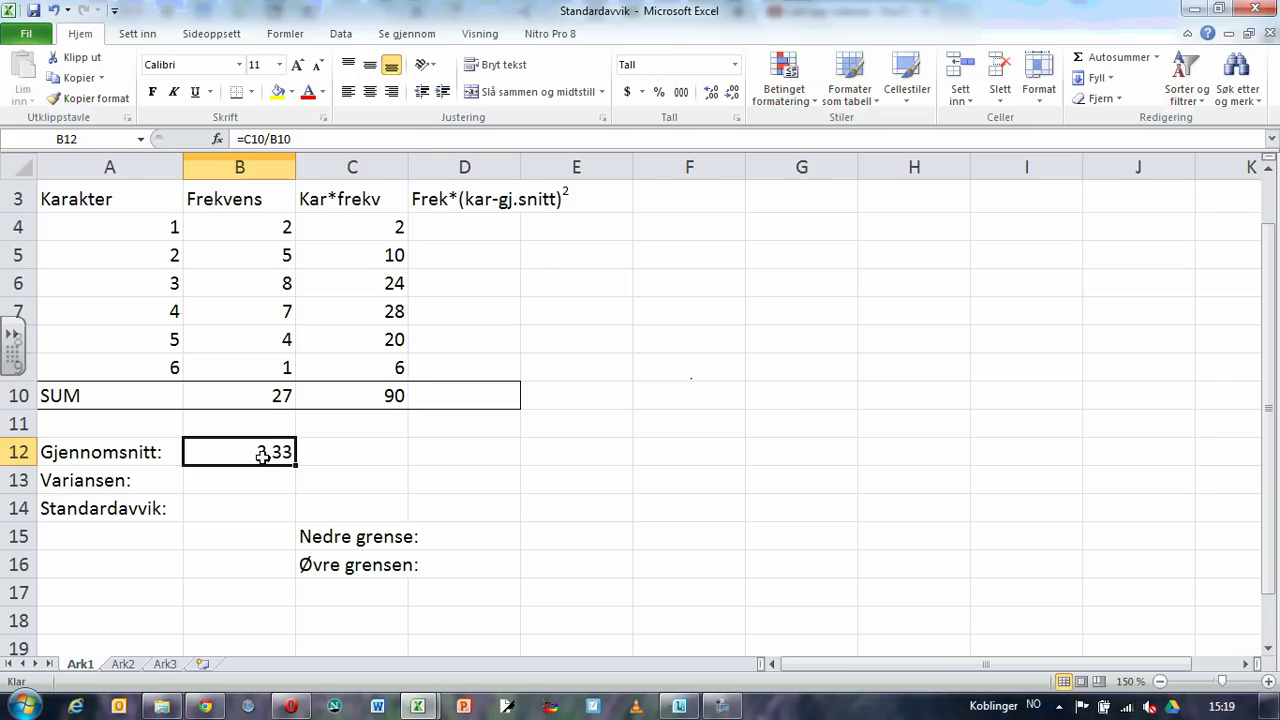
Step: Enter the formula =B4*(A4-B12)^2 in D4 under the Frek*(kar-gj.snitt)² heading
{"action": "left_click", "coordinate": [464, 223]}
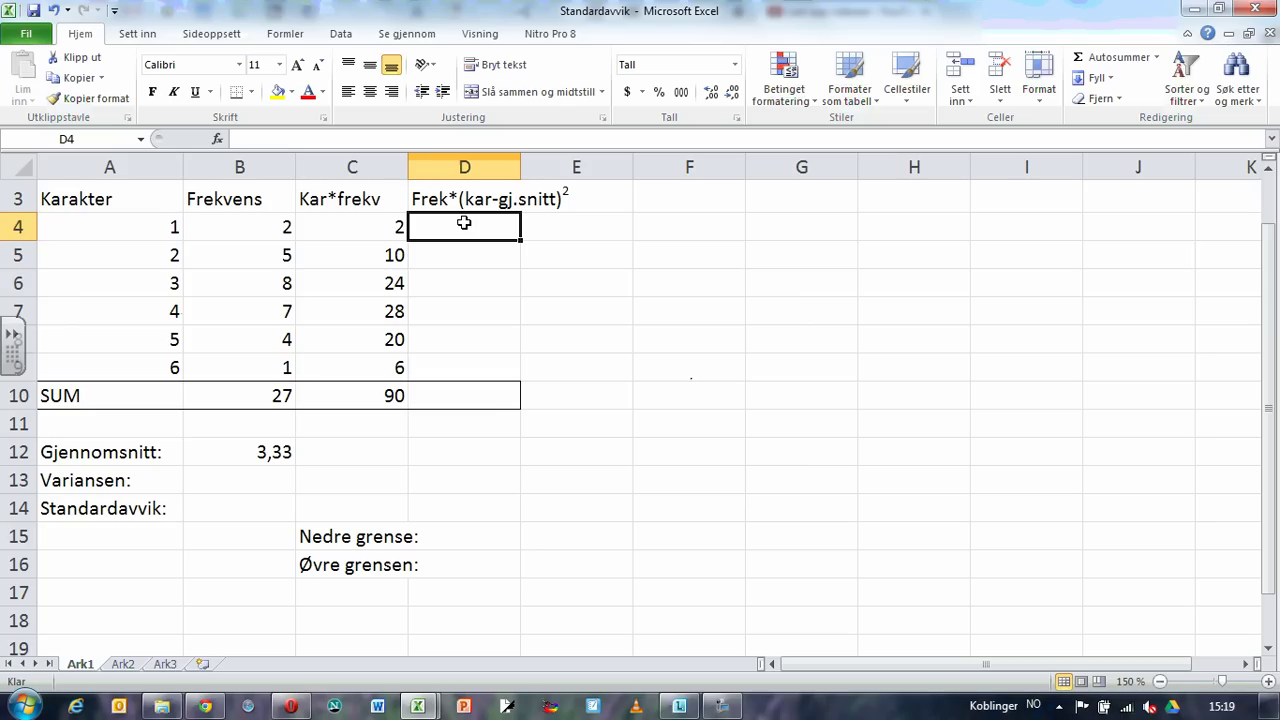
{"action": "type", "text": "="}
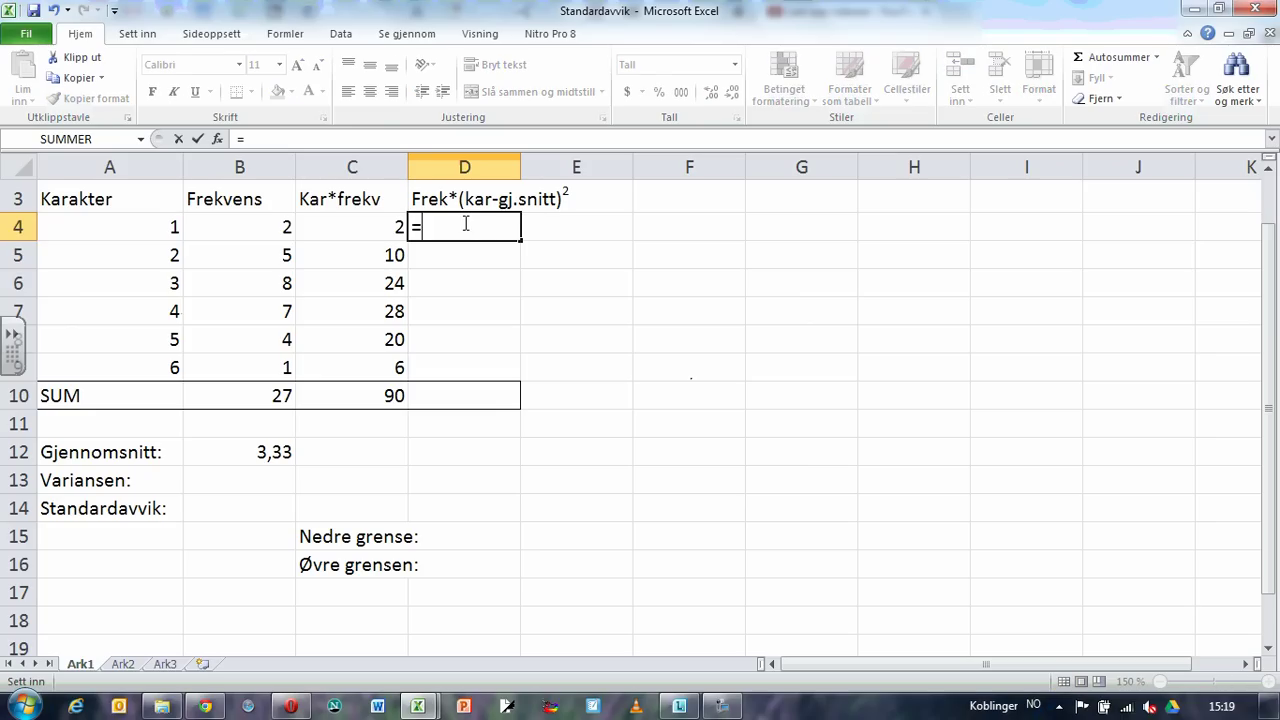
{"action": "left_click", "coordinate": [260, 230]}
{"action": "type", "text": "*"}
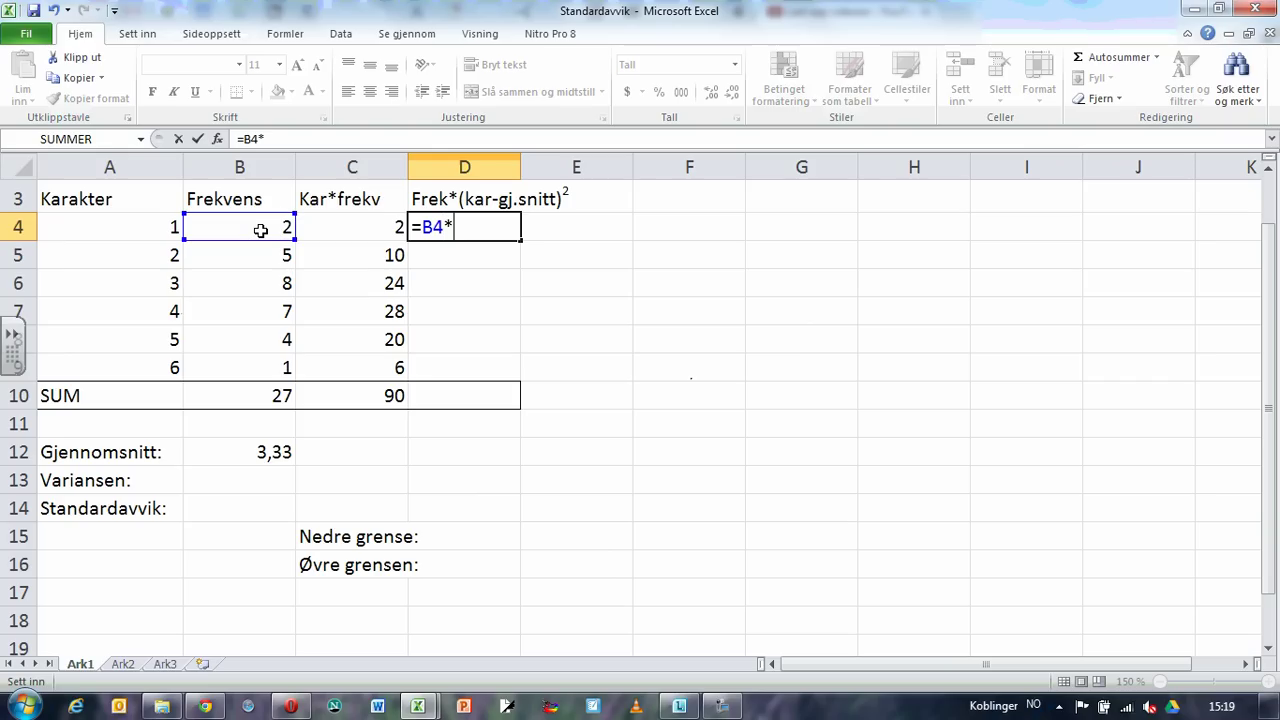
{"action": "type", "text": "("}
{"action": "left_click", "coordinate": [153, 224]}
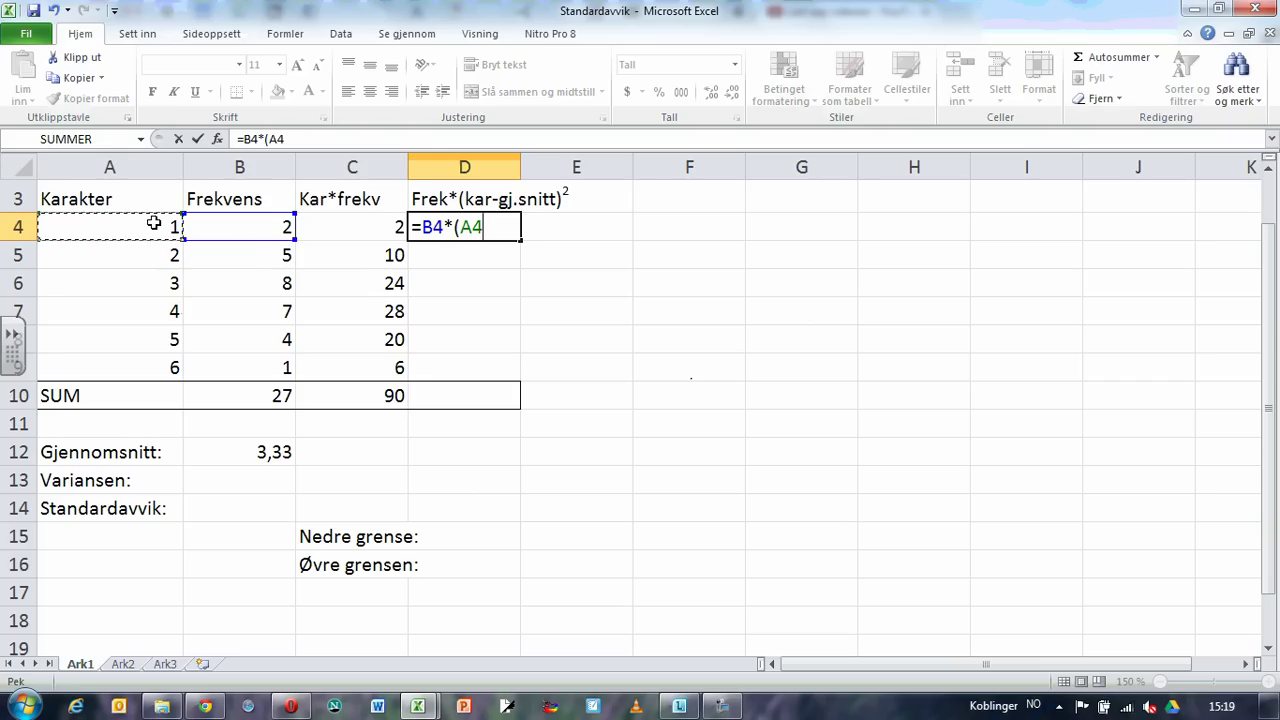
{"action": "type", "text": "-"}
{"action": "left_click", "coordinate": [266, 452]}
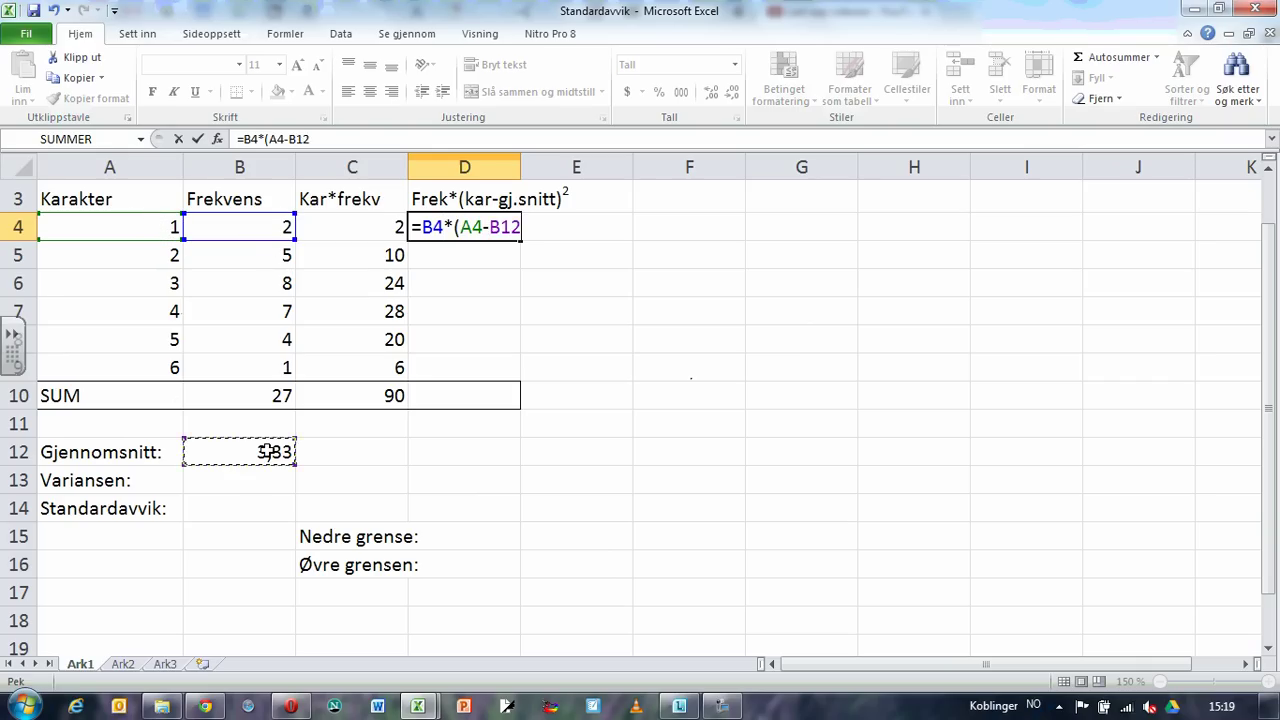
{"action": "type", "text": ")^2"}
{"action": "key", "text": "Return"}
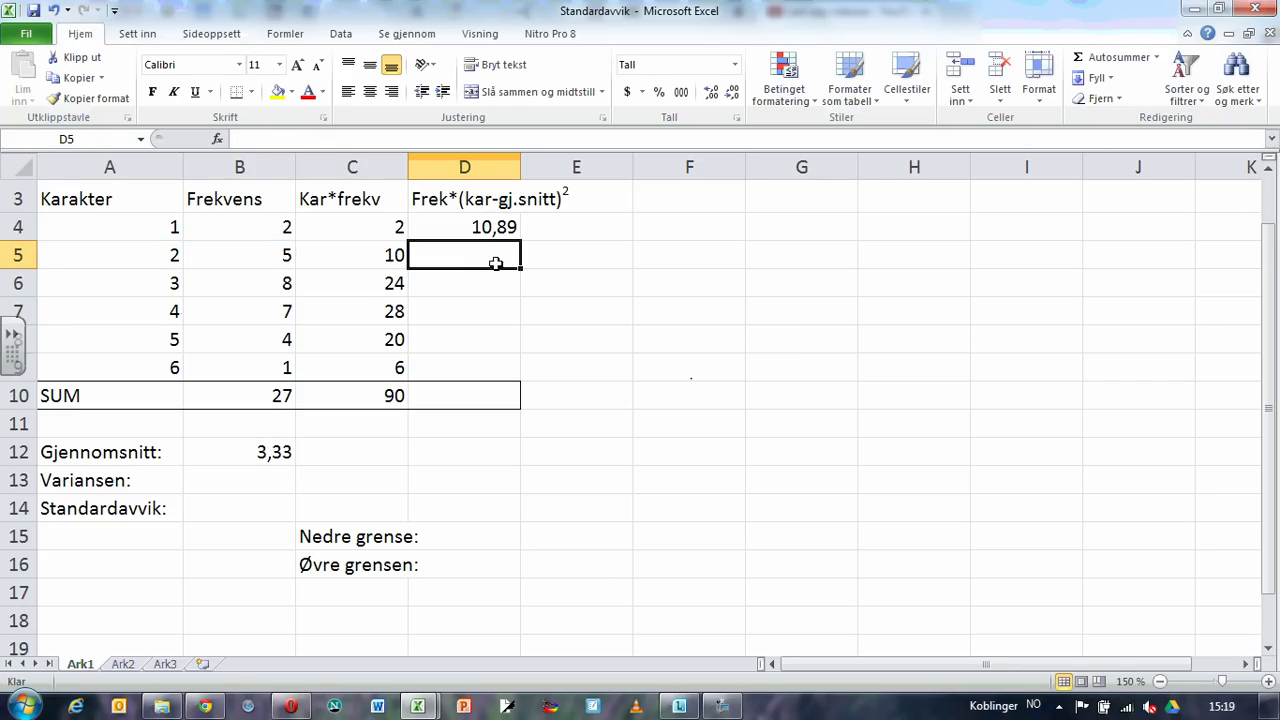
Step: Re-enter D4 as =B4*(A4-B12)^2, multiplying the frequency by the squared deviation from the average
{"action": "left_click", "coordinate": [495, 226]}
{"action": "type", "text": "="}
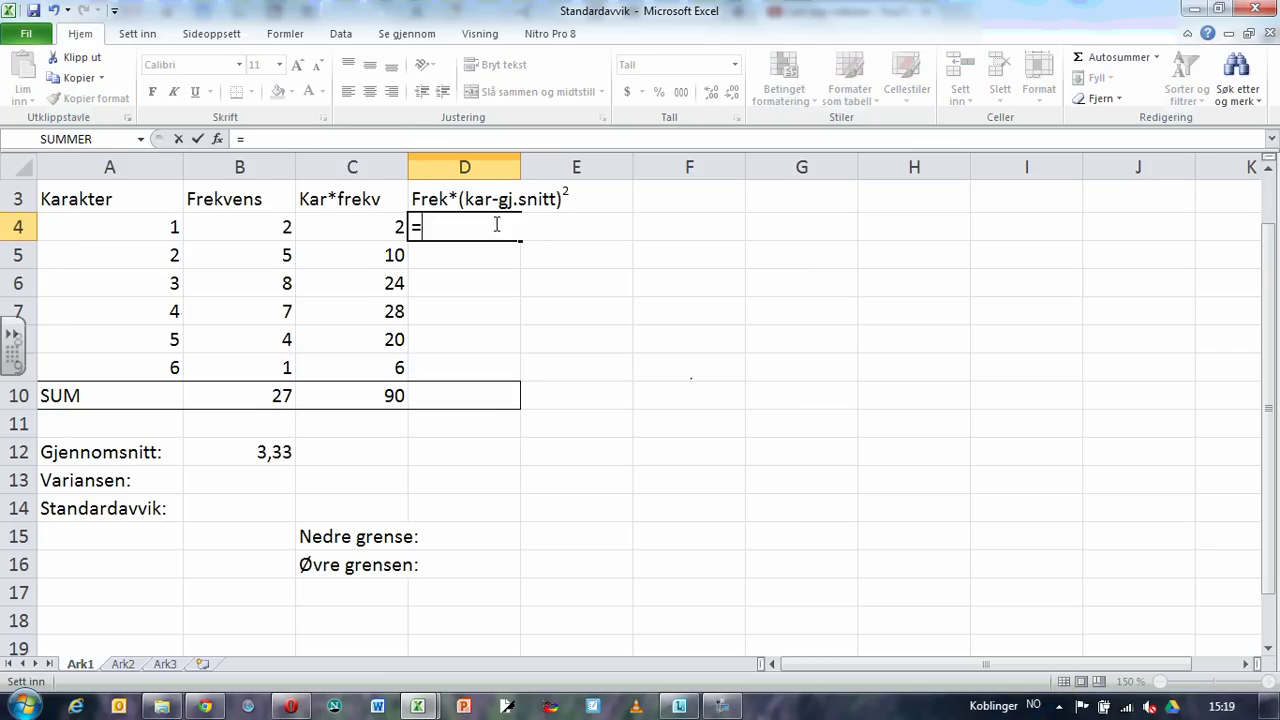
{"action": "left_click", "coordinate": [268, 223]}
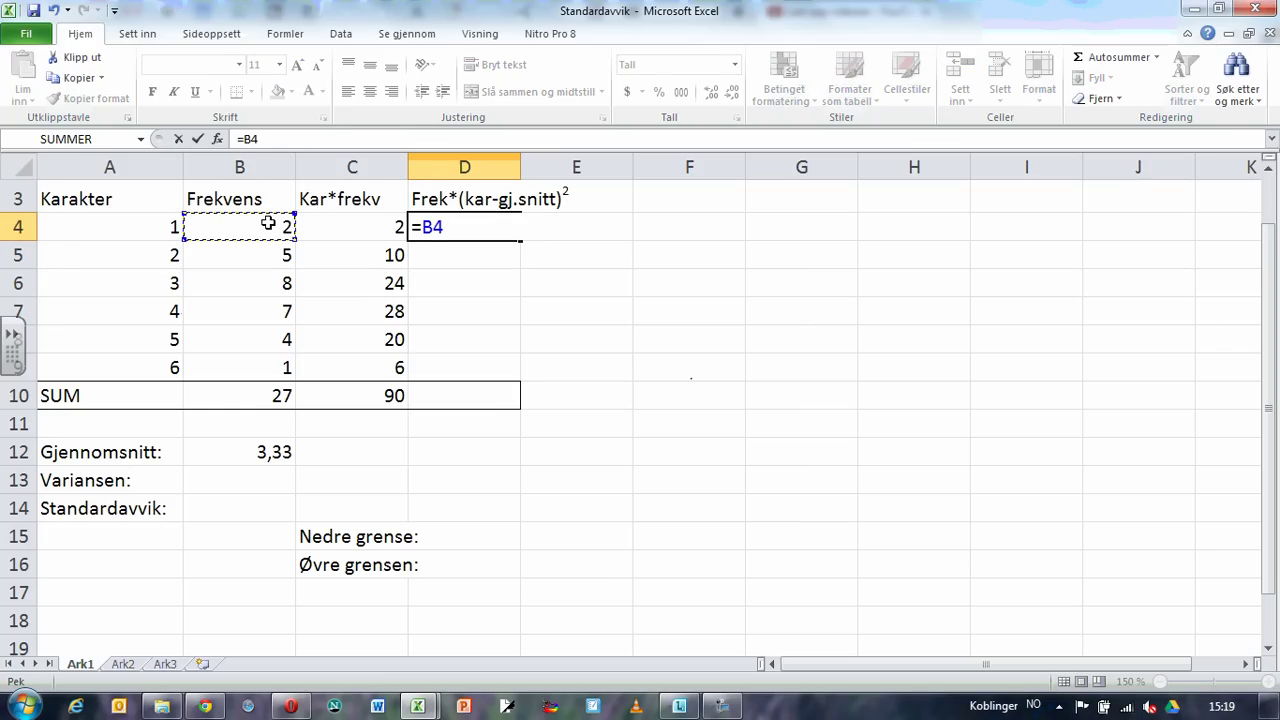
{"action": "type", "text": "*"}
{"action": "left_click", "coordinate": [159, 221]}
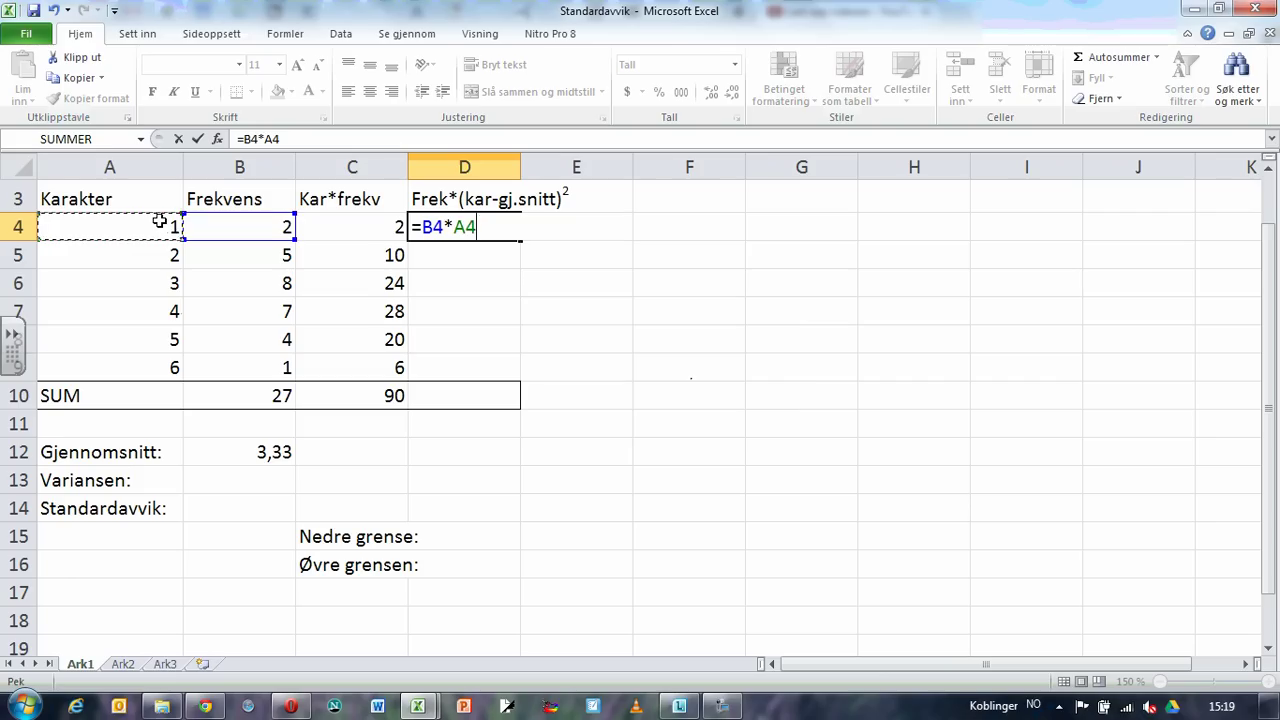
{"action": "key", "text": "BackSpace"}
{"action": "key", "text": "BackSpace"}
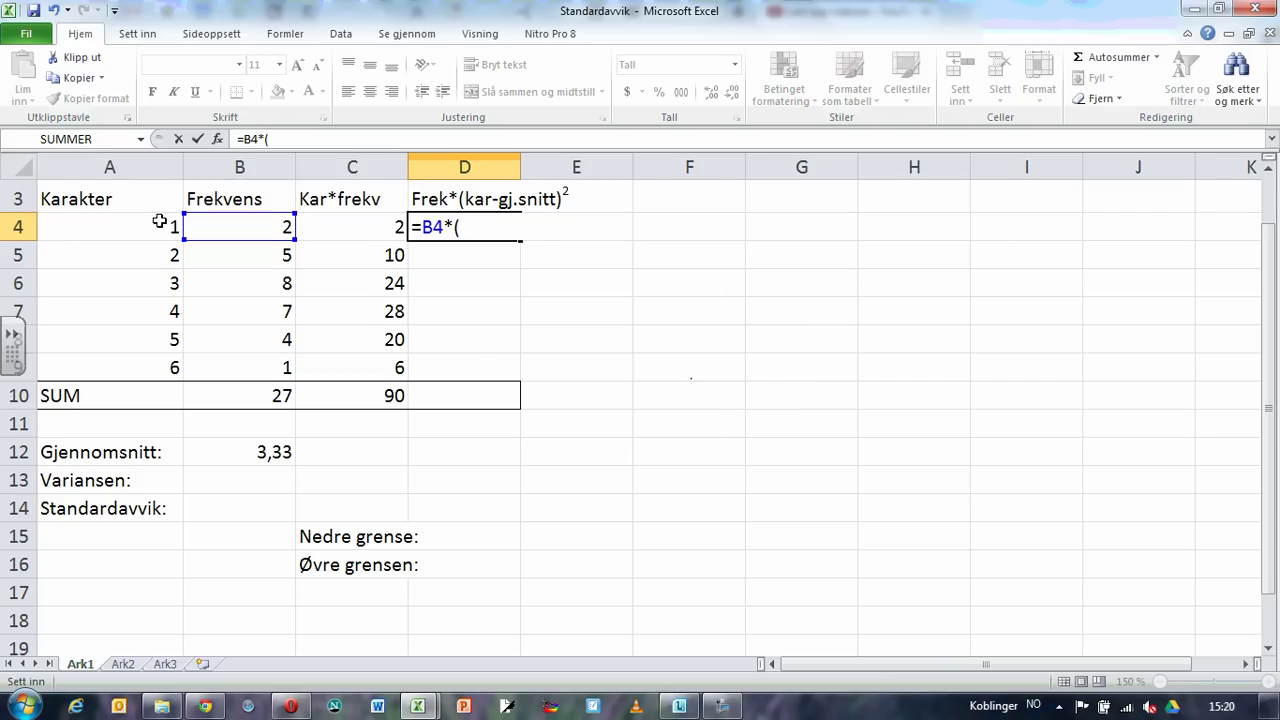
{"action": "type", "text": "("}
{"action": "left_click", "coordinate": [159, 221]}
{"action": "type", "text": "-"}
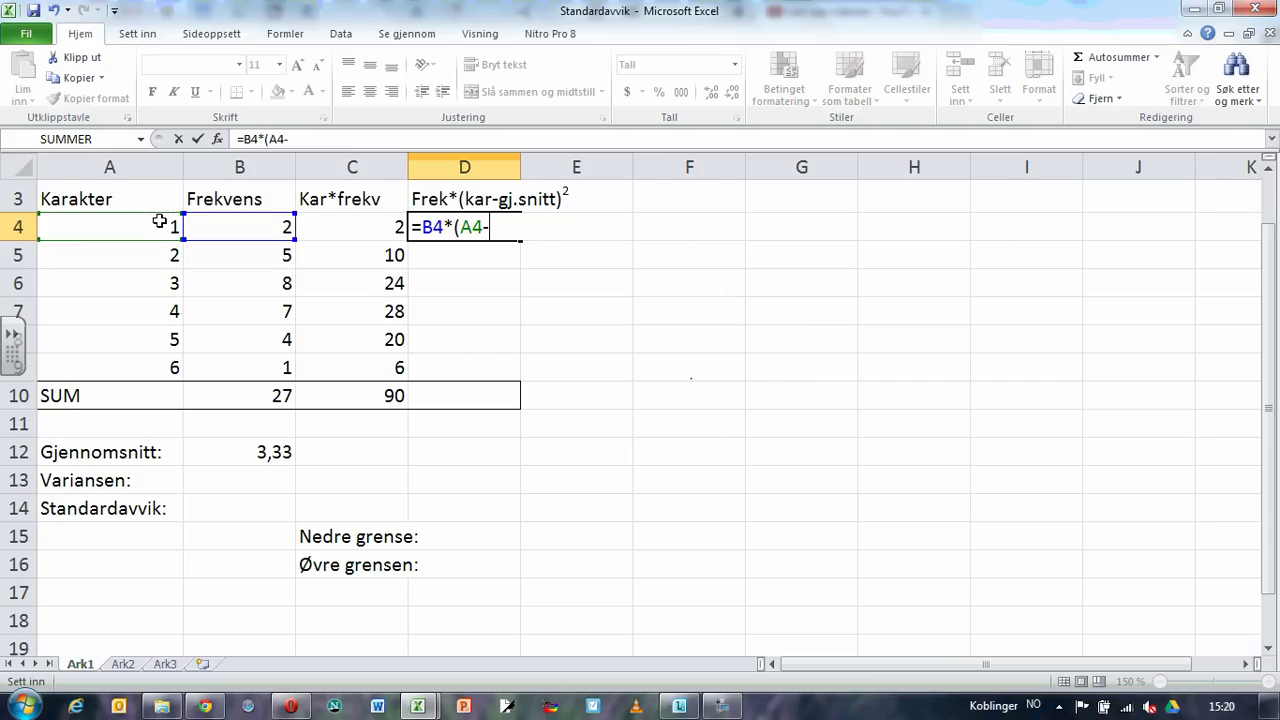
{"action": "left_click", "coordinate": [235, 452]}
{"action": "type", "text": ")"}
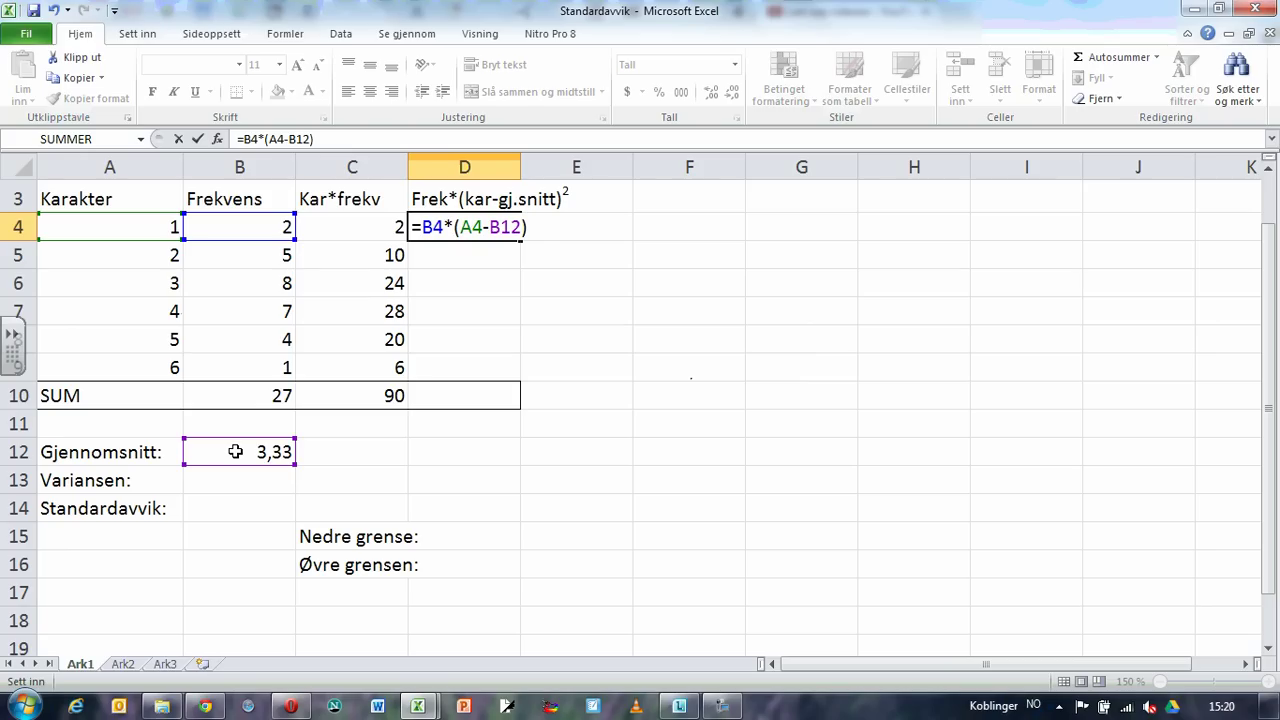
{"action": "type", "text": "^2"}
{"action": "key", "text": "Return"}
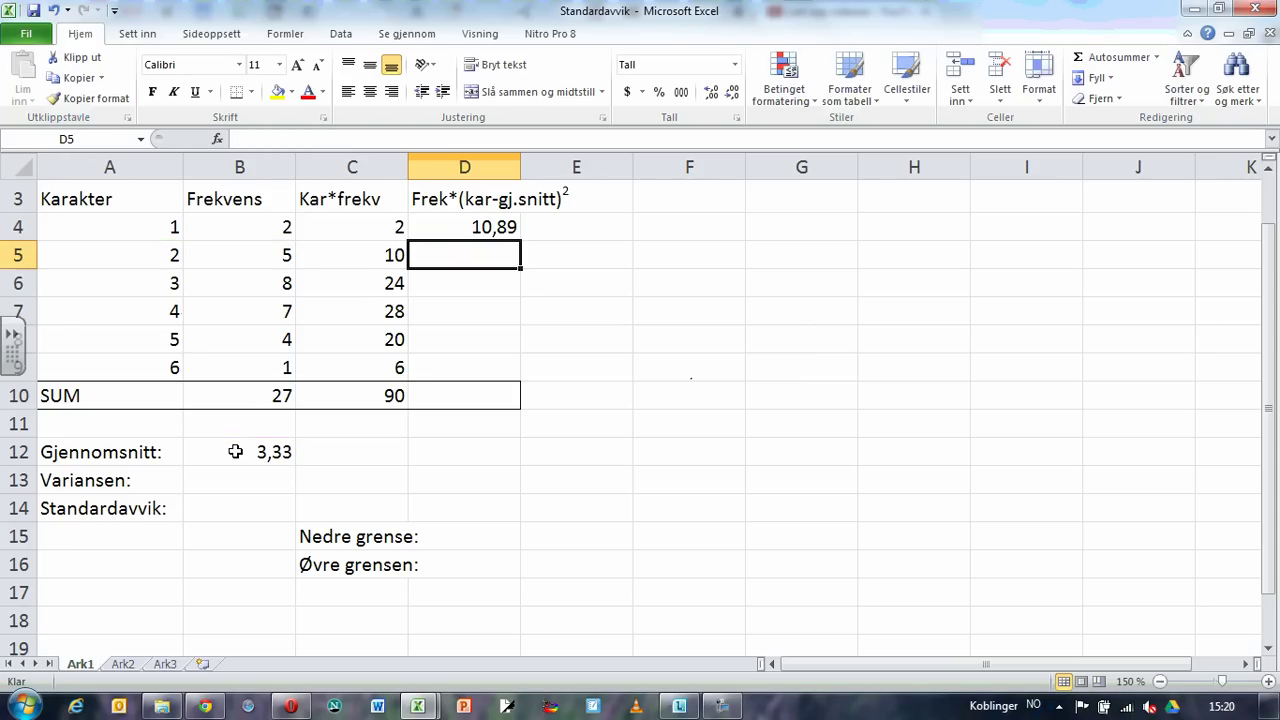
Step: Try filling the D4 formula down through D9, and clear the copied formulas in D5:D9
{"action": "left_click", "coordinate": [484, 228]}
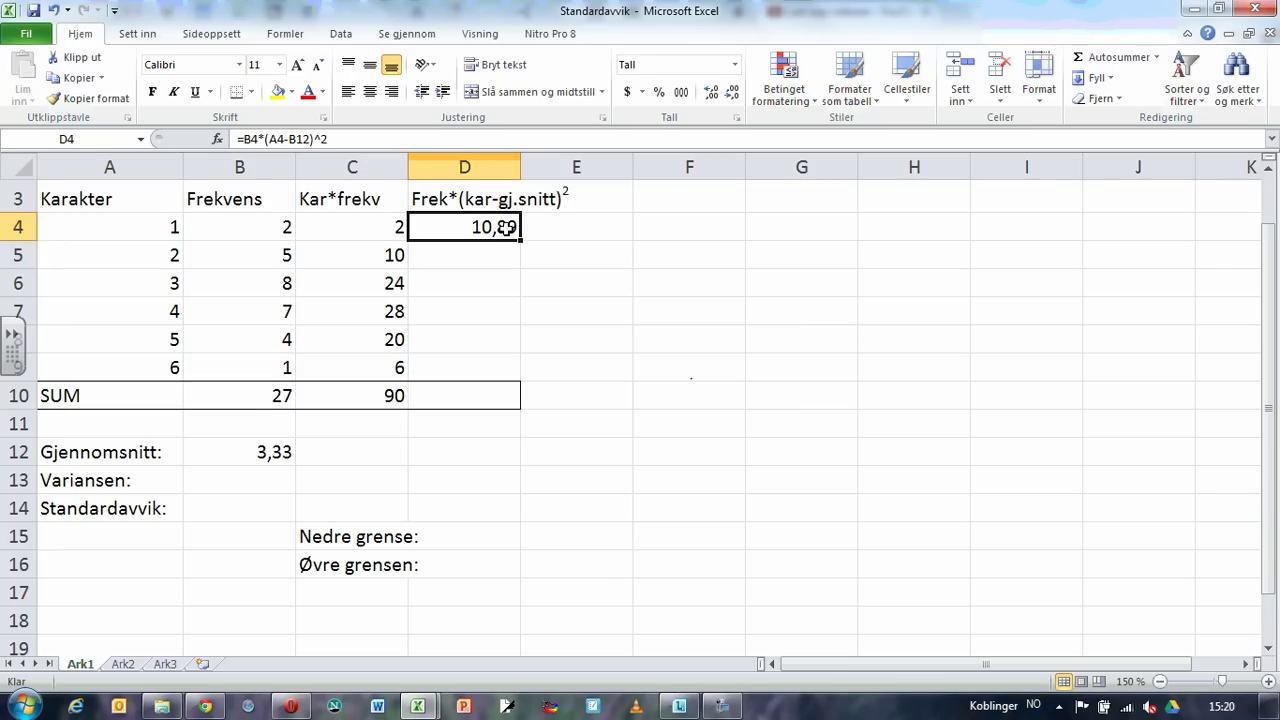
{"action": "left_click_drag", "start_coordinate": [521, 240], "coordinate": [519, 372]}
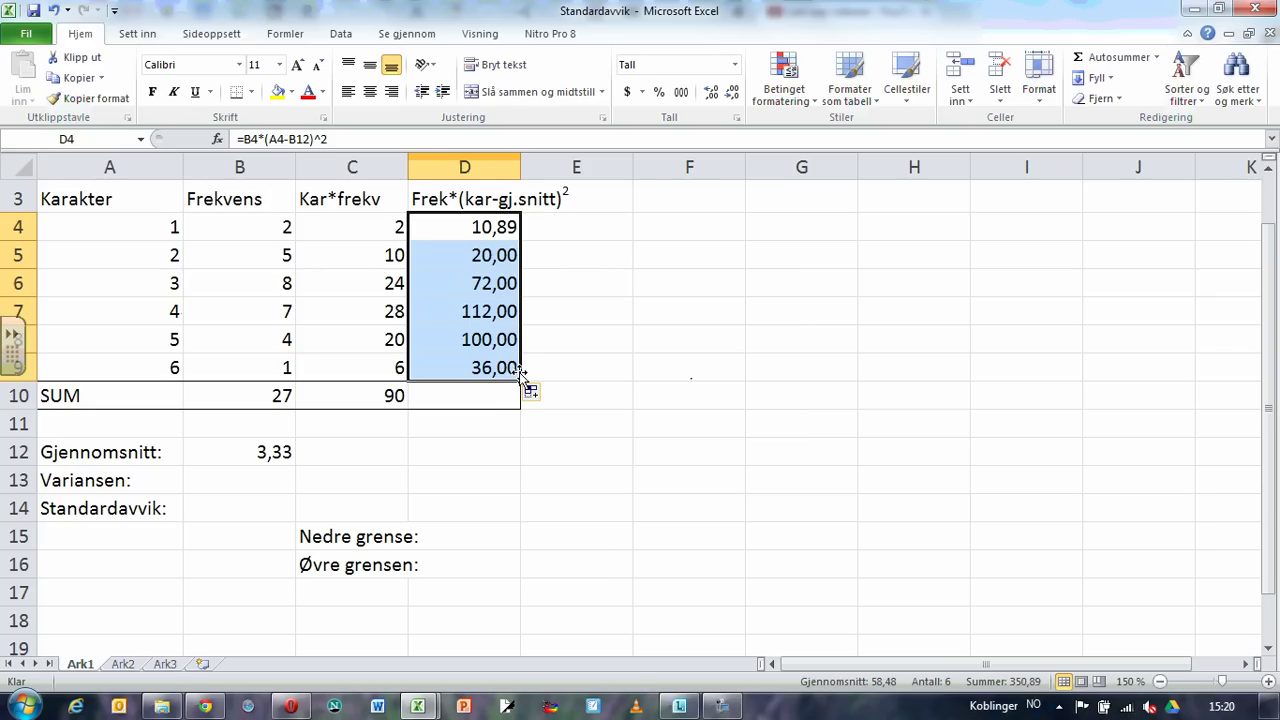
{"action": "left_click", "coordinate": [481, 253]}
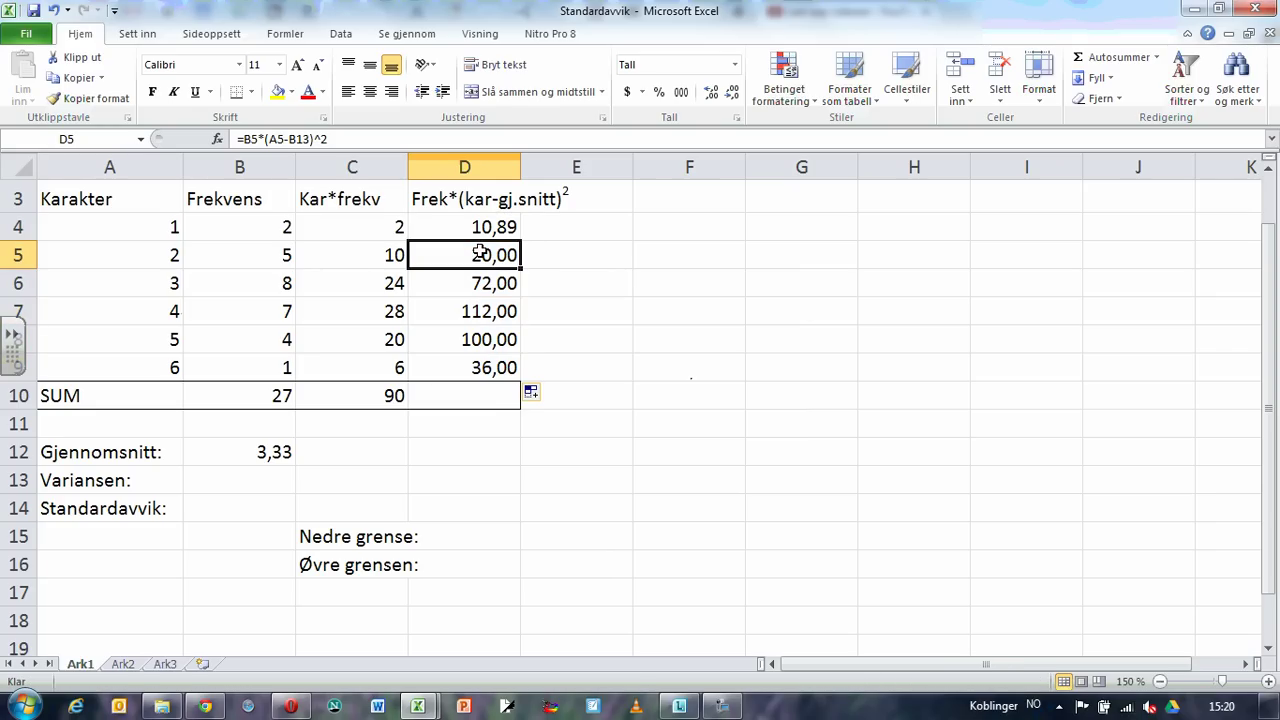
{"action": "key", "text": "shift+Down"}
{"action": "key", "text": "shift+Down"}
{"action": "key", "text": "shift+Down"}
{"action": "key", "text": "shift+Down"}
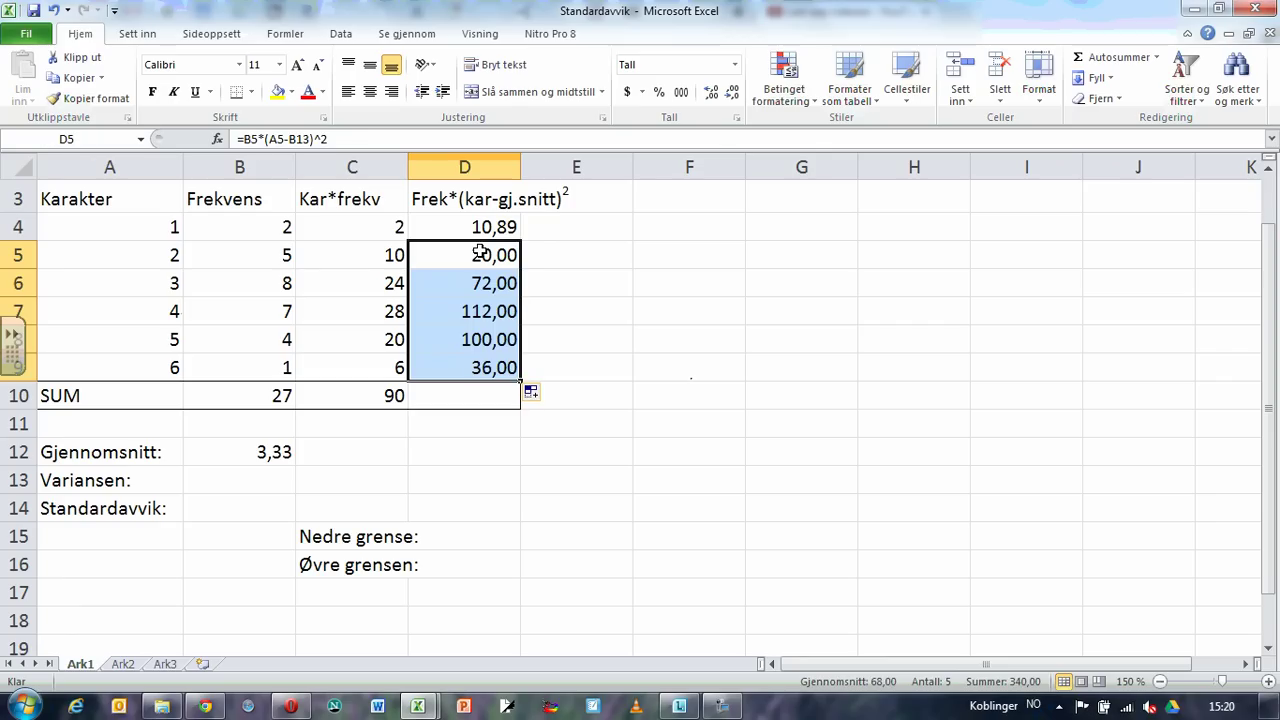
{"action": "key", "text": "Delete"}
Step: Lock the average's row in D4 so the formula reads =B4*(A4-B$12)^2, and fill it down through D9
{"action": "left_click", "coordinate": [490, 220]}
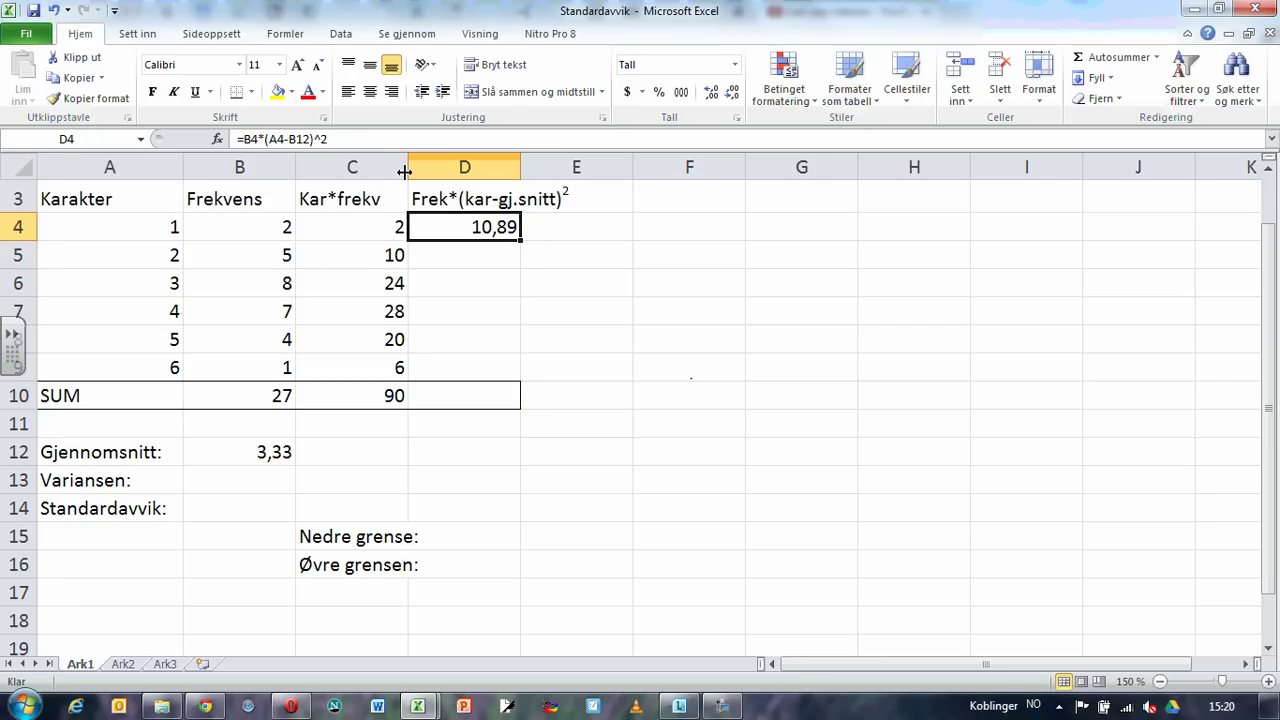
{"action": "left_click", "coordinate": [298, 139]}
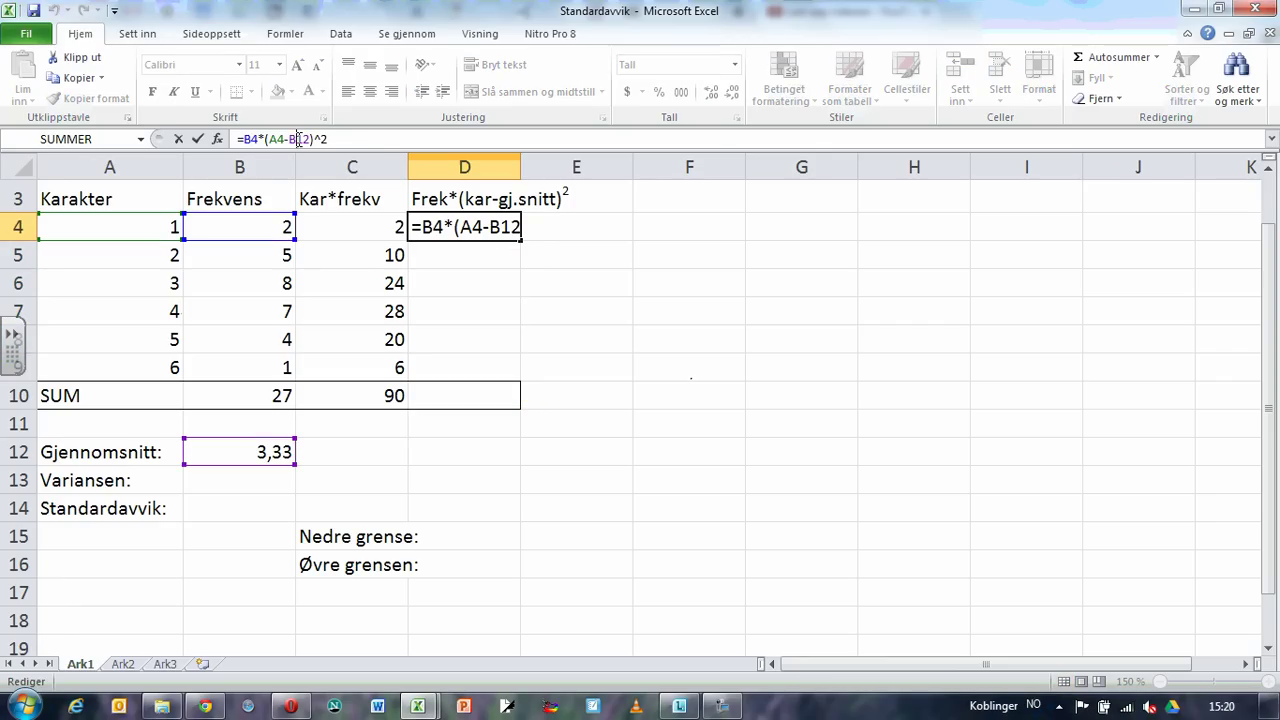
{"action": "type", "text": "$"}
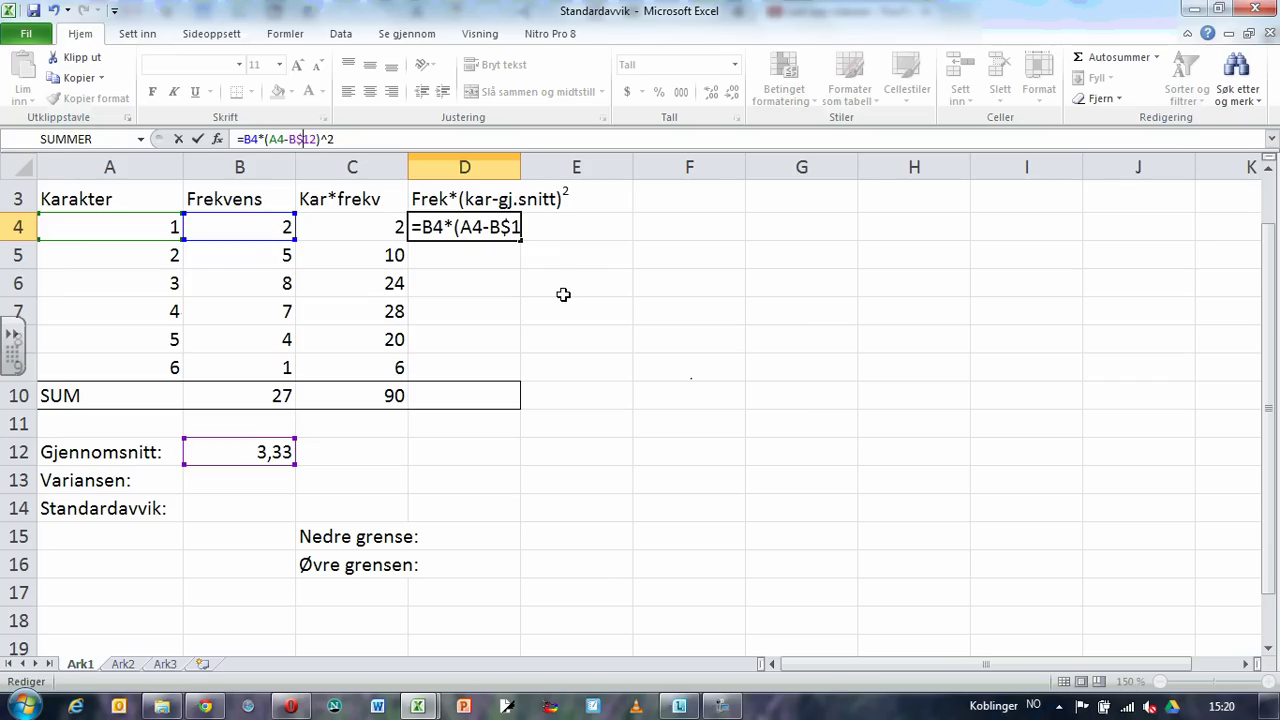
{"action": "key", "text": "Return"}
{"action": "left_click", "coordinate": [503, 227]}
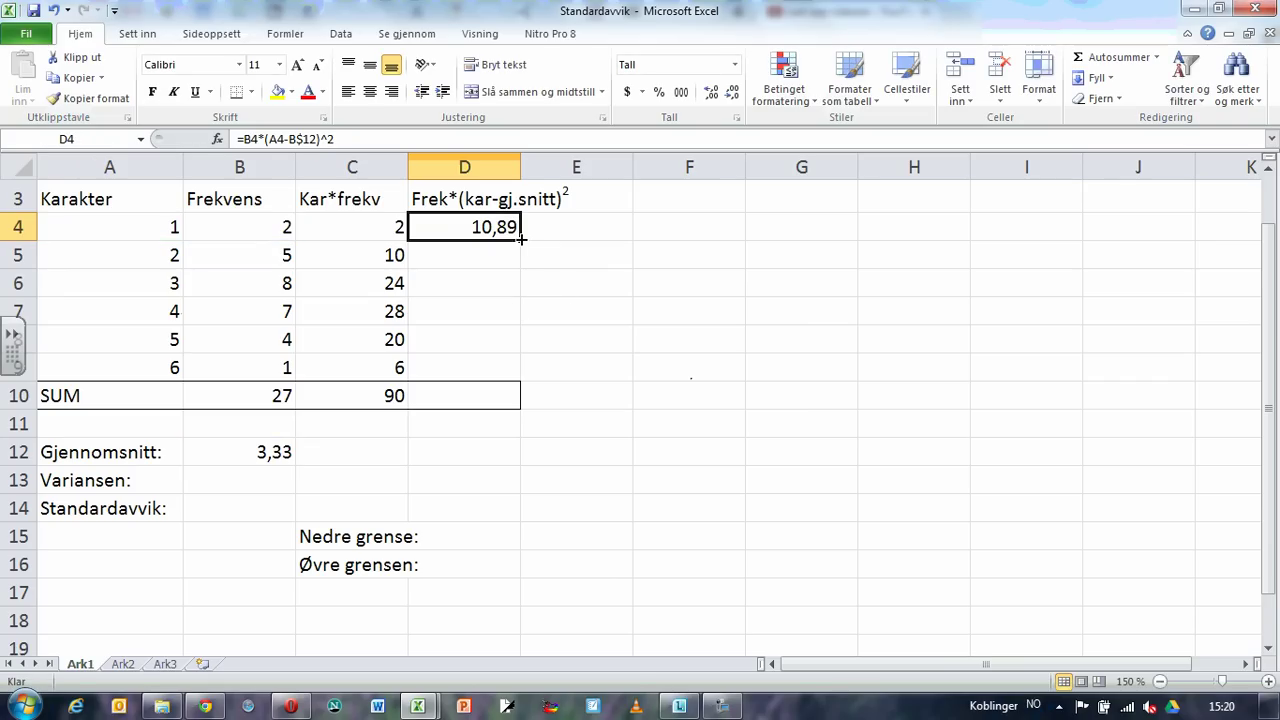
{"action": "left_click_drag", "start_coordinate": [520, 240], "coordinate": [510, 372]}
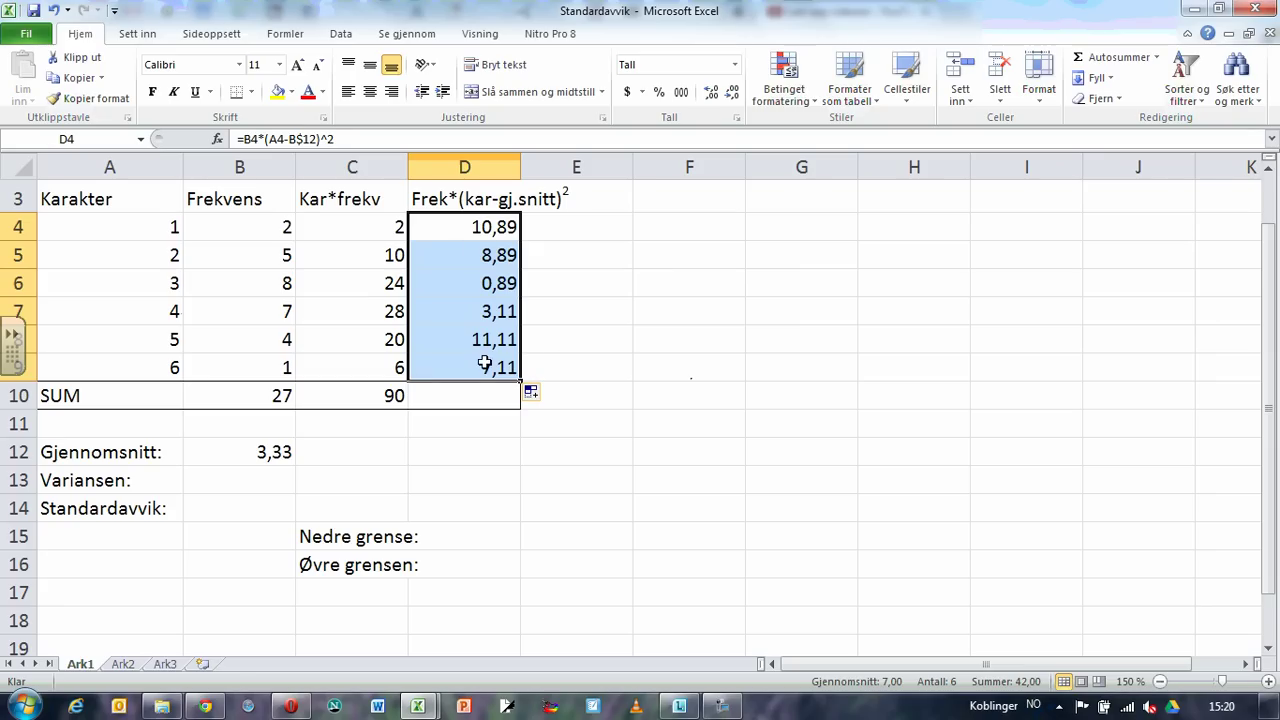
Step: Total the Frek*(kar-gj.snitt)² column in D10 with AutoSum over D4:D9
{"action": "left_click", "coordinate": [490, 395]}
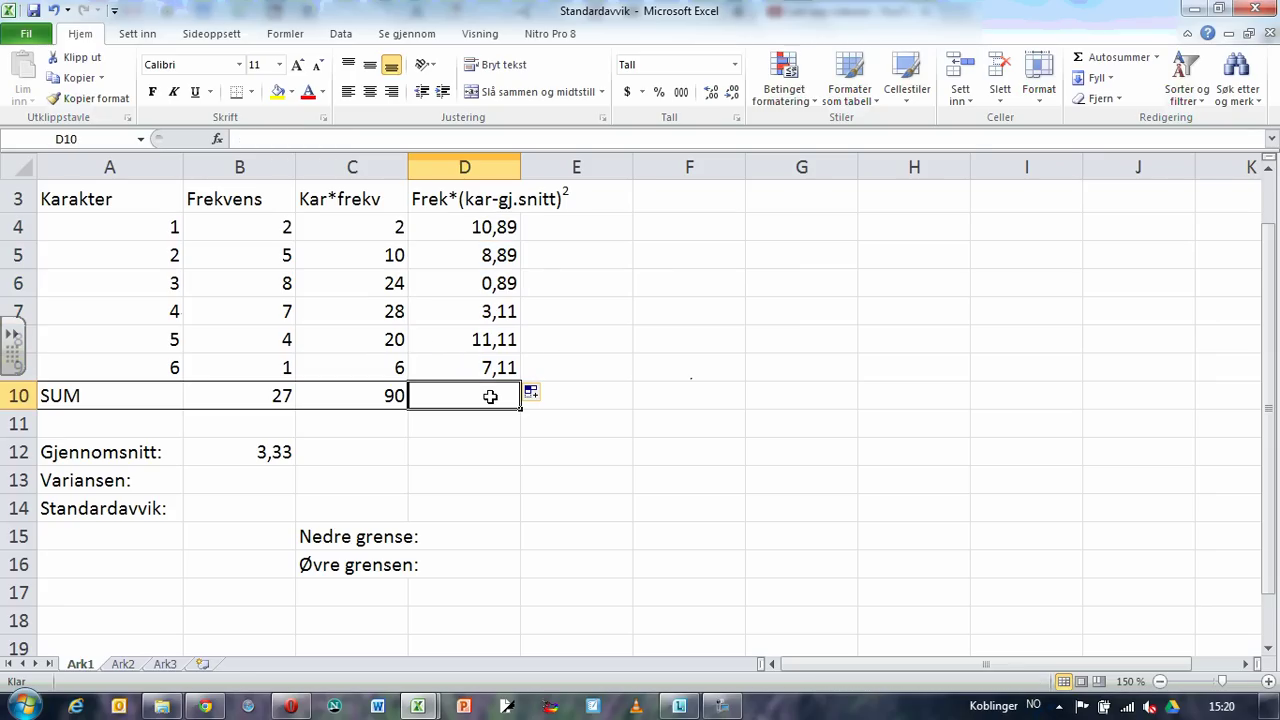
{"action": "left_click", "coordinate": [1093, 60]}
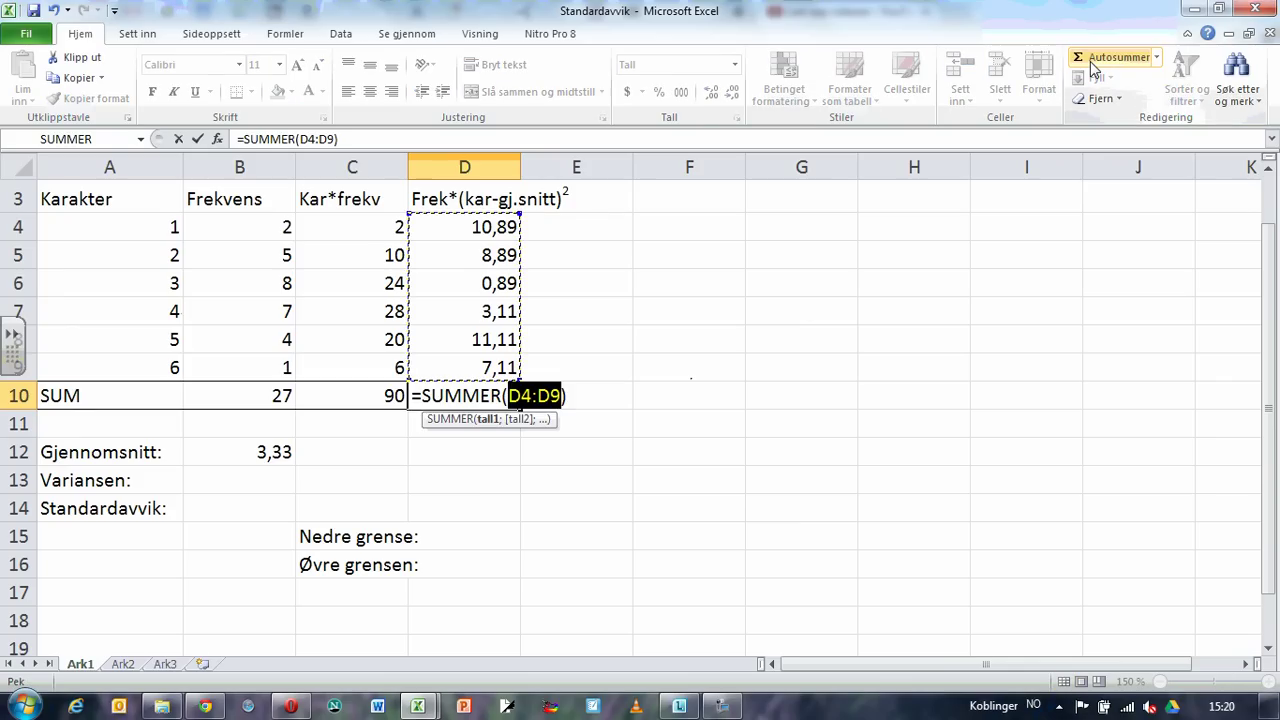
{"action": "key", "text": "Return"}
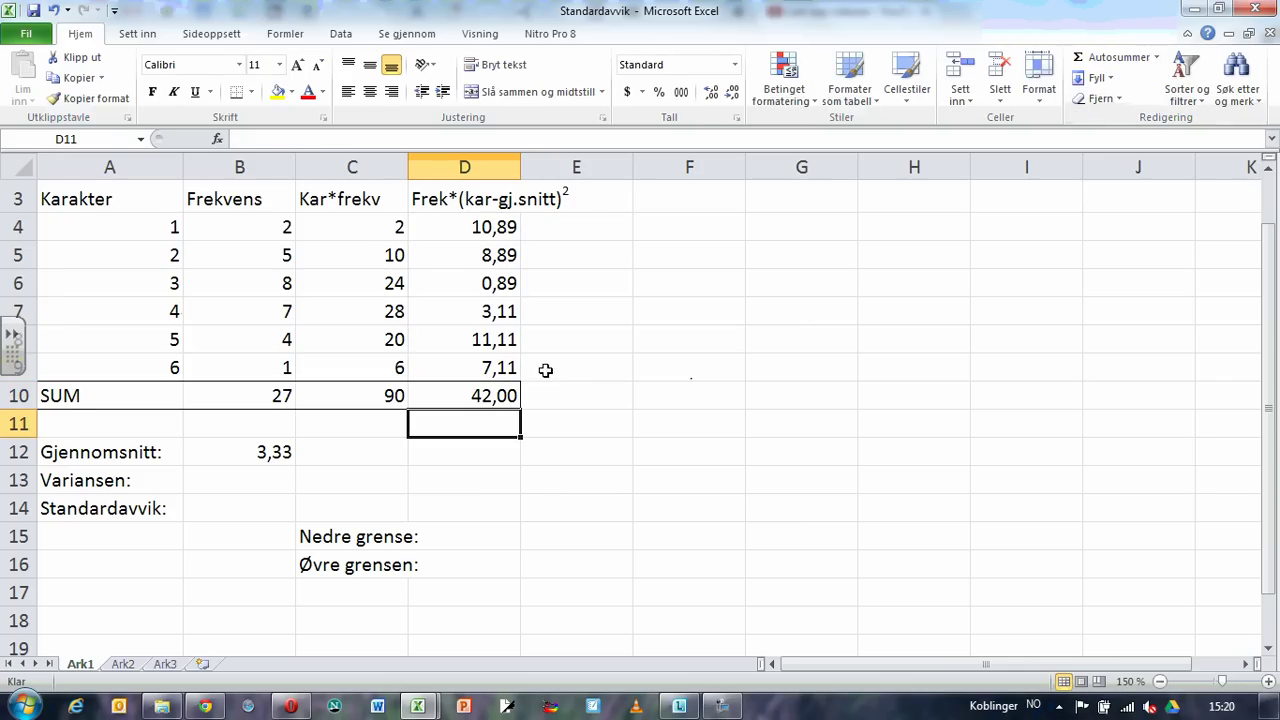
{"action": "left_click", "coordinate": [497, 397]}
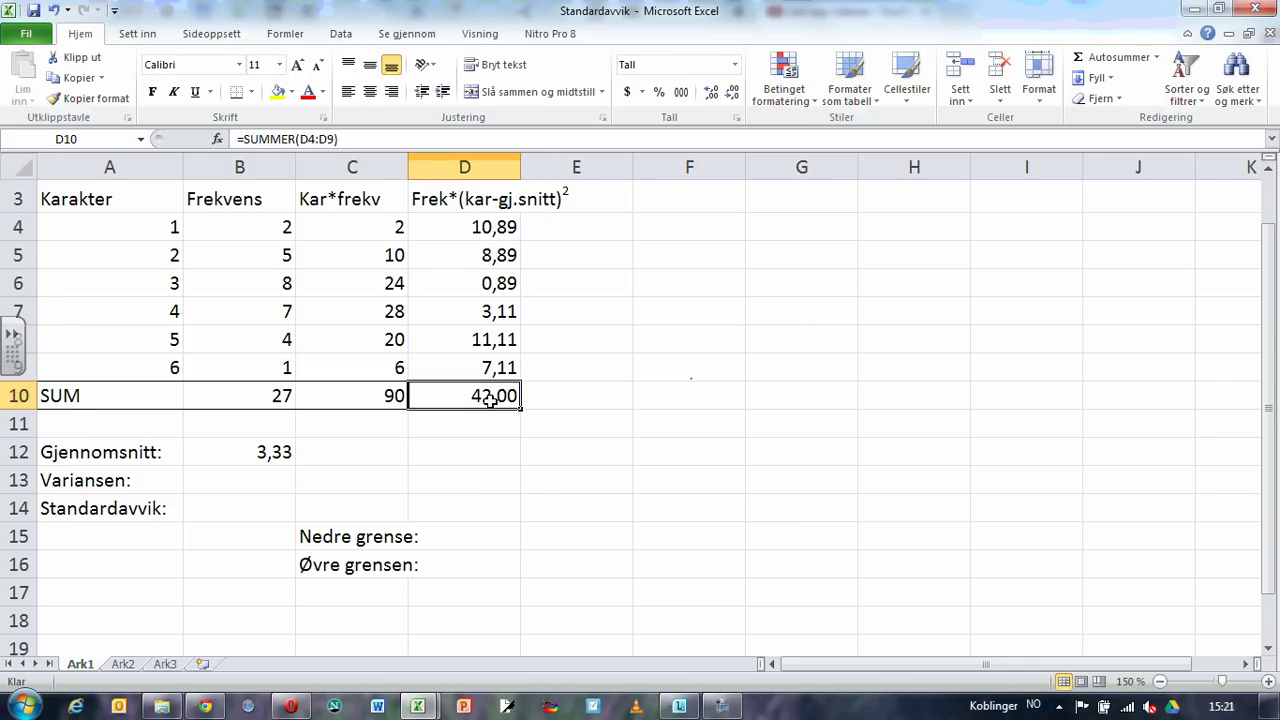
Step: Calculate the variance in B13 (Variansen) with the formula =D10/B10
{"action": "left_click", "coordinate": [275, 481]}
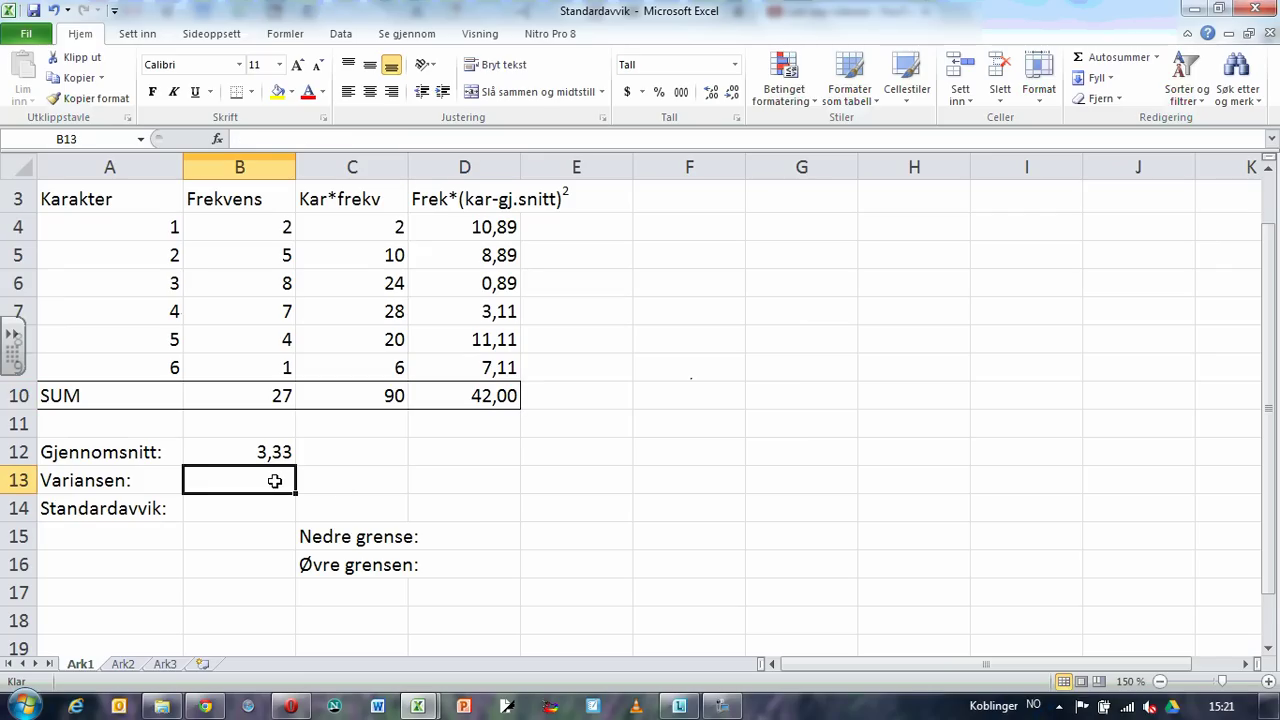
{"action": "type", "text": "="}
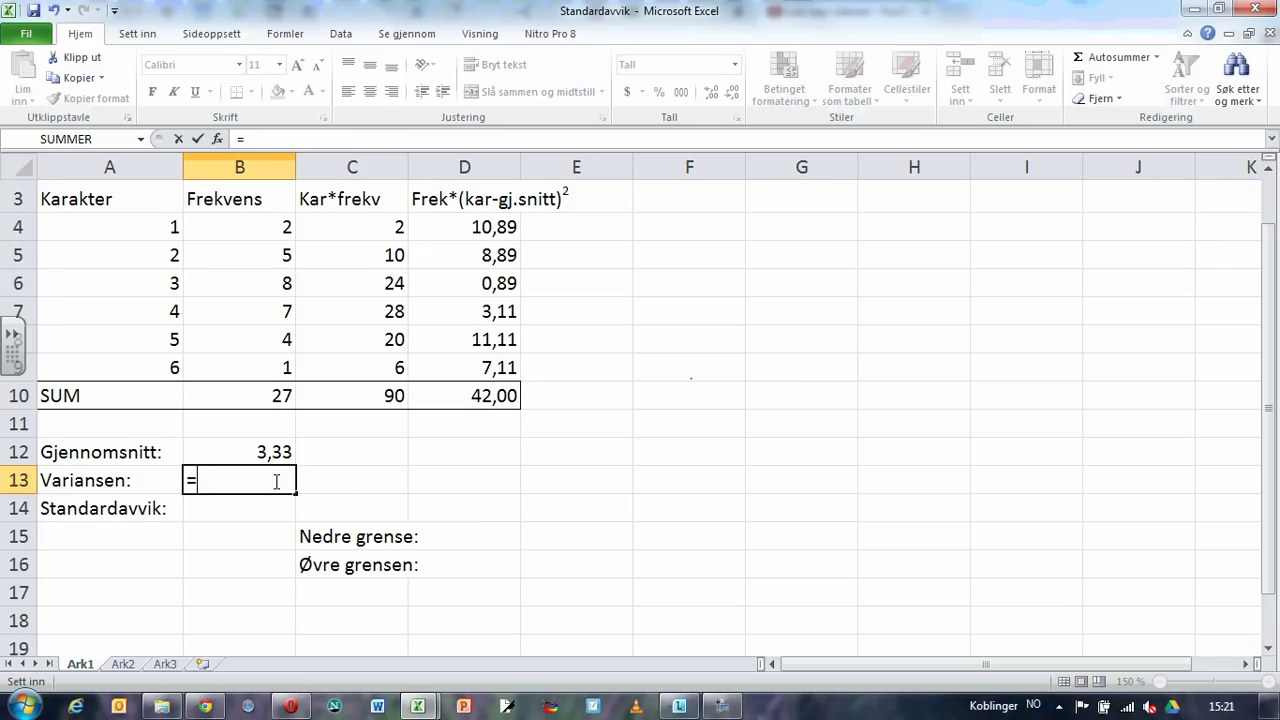
{"action": "left_click", "coordinate": [476, 394]}
{"action": "type", "text": "/"}
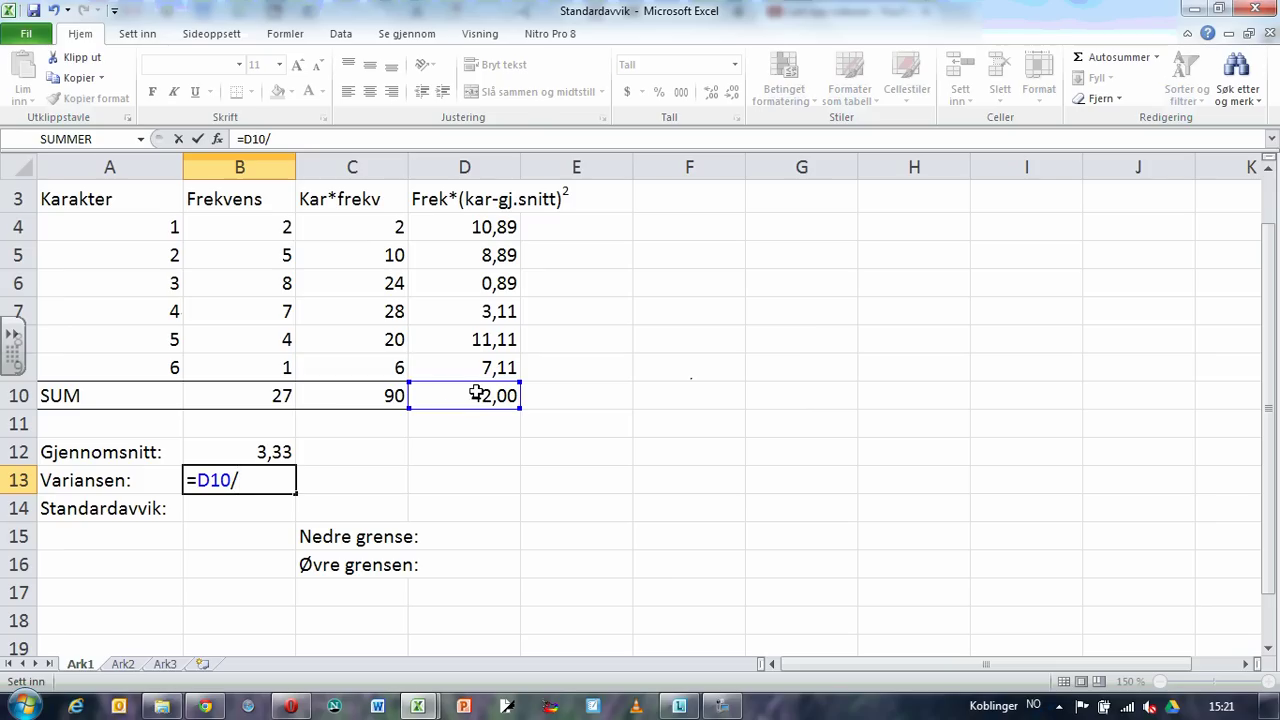
{"action": "left_click", "coordinate": [281, 395]}
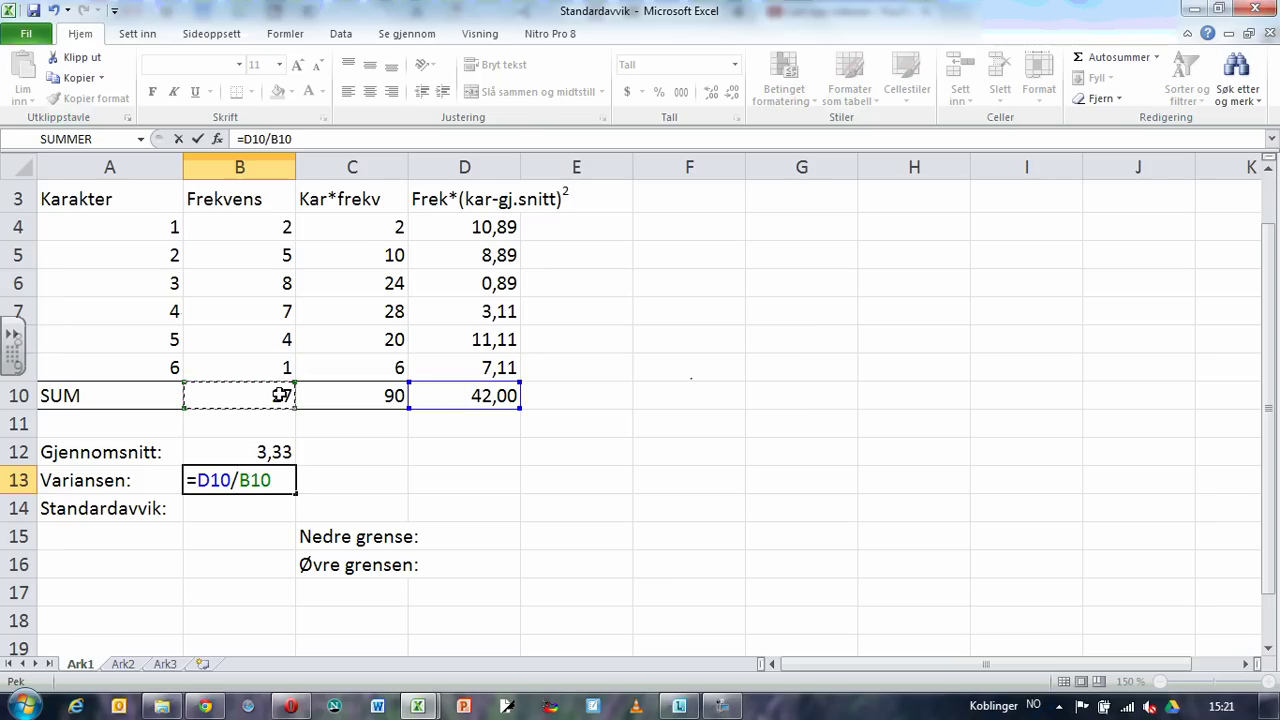
{"action": "key", "text": "Return"}
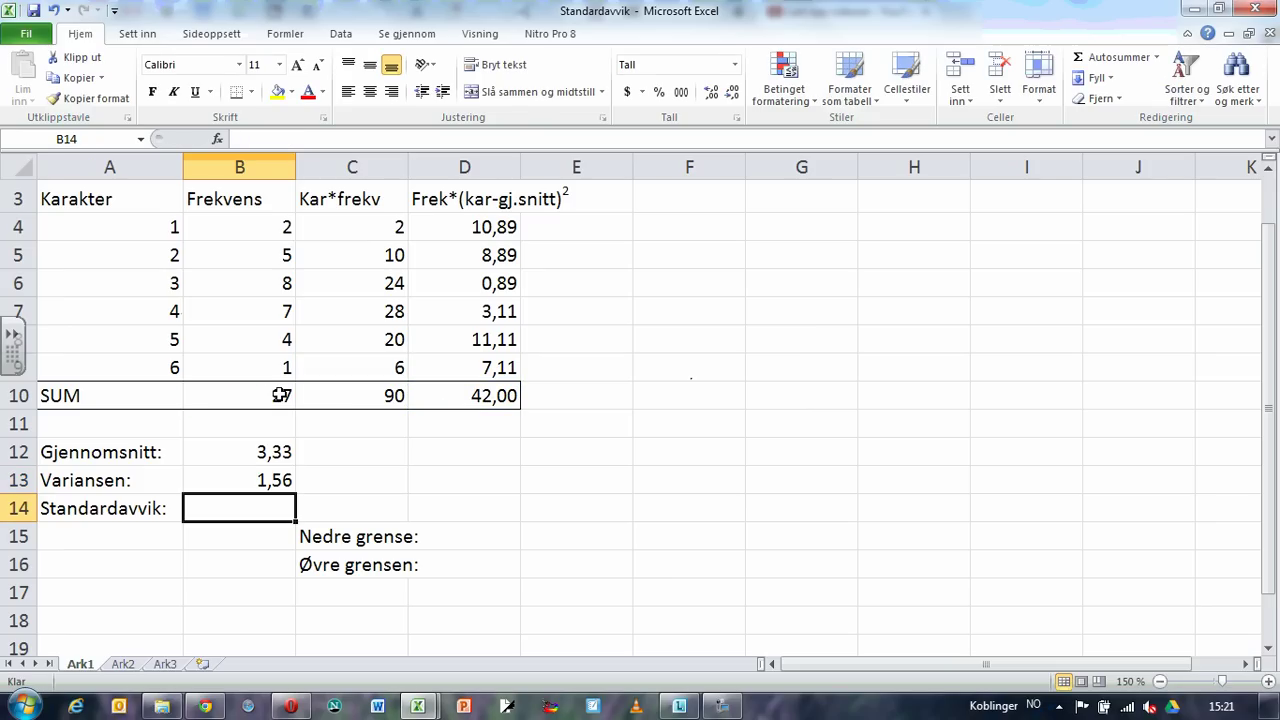
Step: Calculate the standard deviation in B14 (Standardavvik) as the square root of the variance with =ROT(B13)
{"action": "left_click", "coordinate": [270, 481]}
{"action": "left_click", "coordinate": [272, 510]}
{"action": "type", "text": "="}
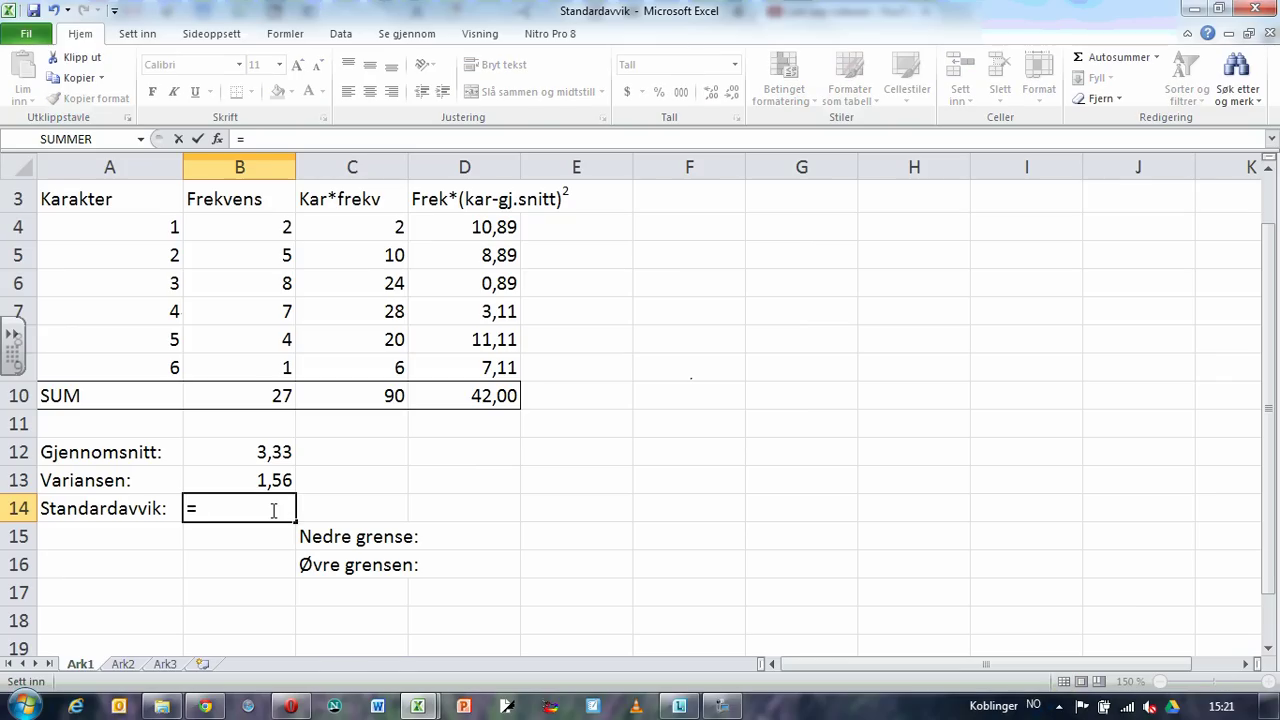
{"action": "type", "text": "rot("}
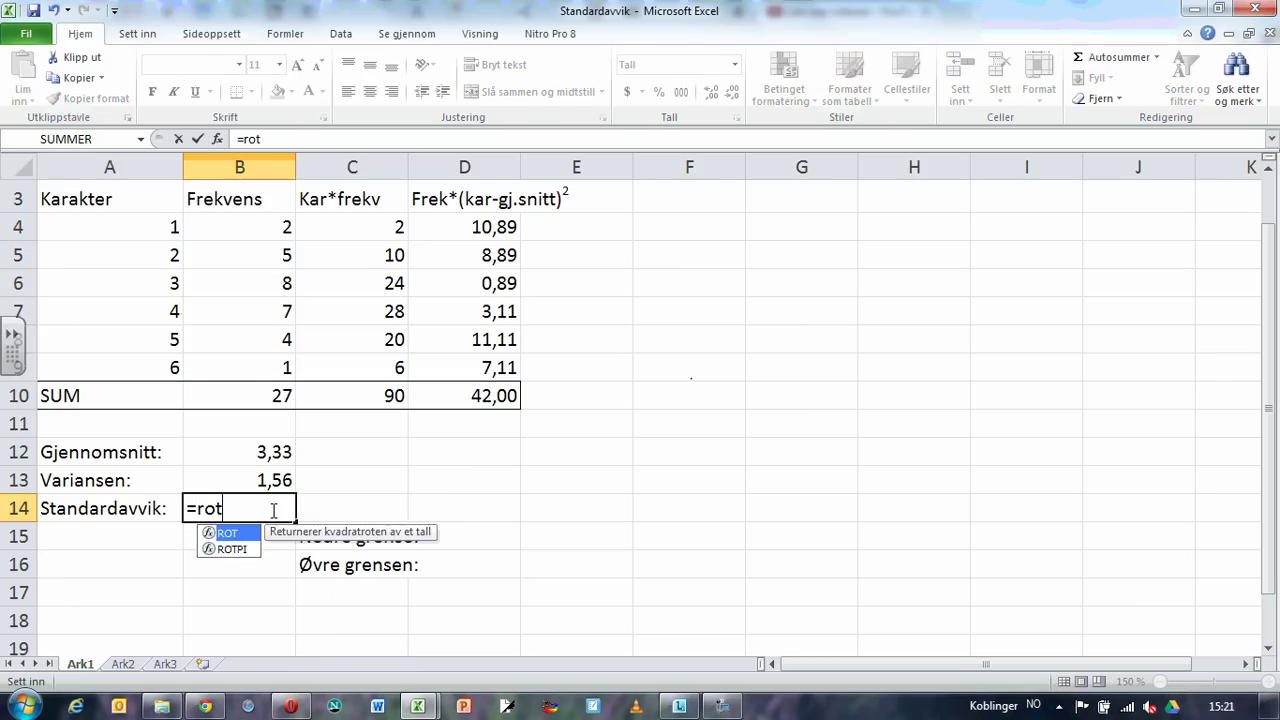
{"action": "left_click", "coordinate": [264, 480]}
{"action": "type", "text": ")"}
{"action": "key", "text": "Return"}
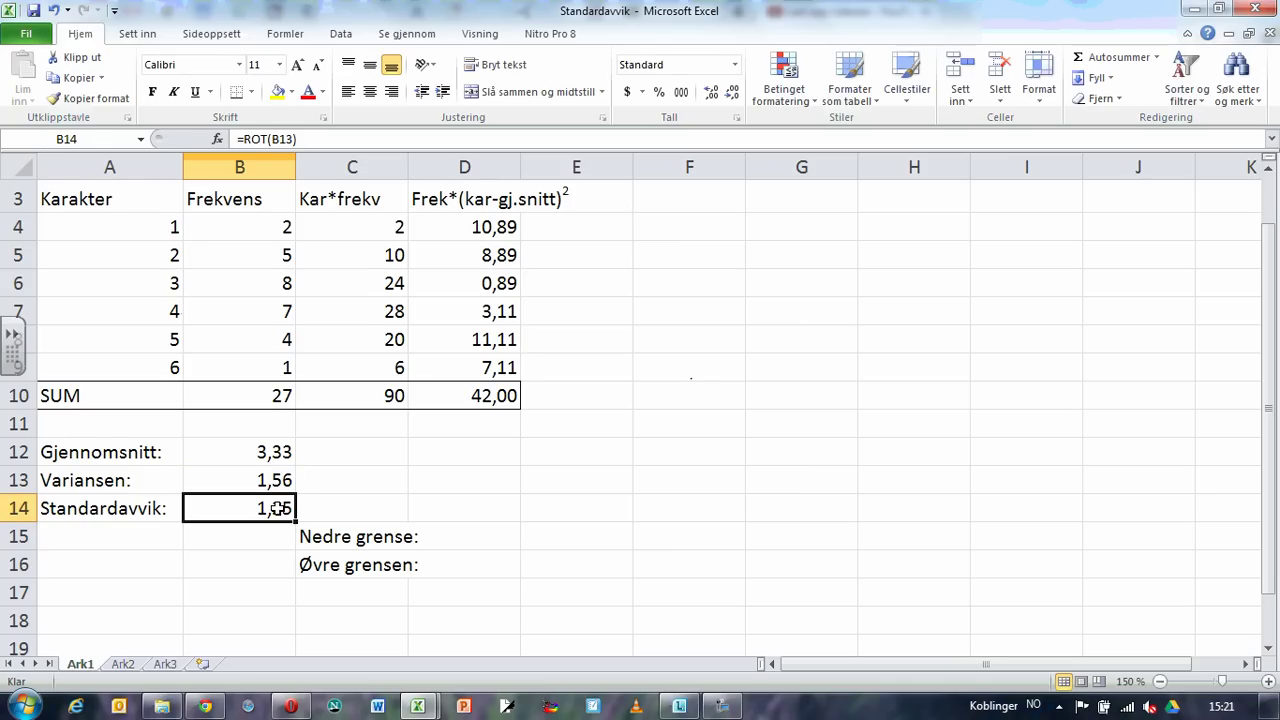
{"action": "left_click", "coordinate": [264, 504]}
Step: Calculate the lower limit in D15 (Nedre grense) with the formula =B12-B14
{"action": "double_click", "coordinate": [502, 538]}
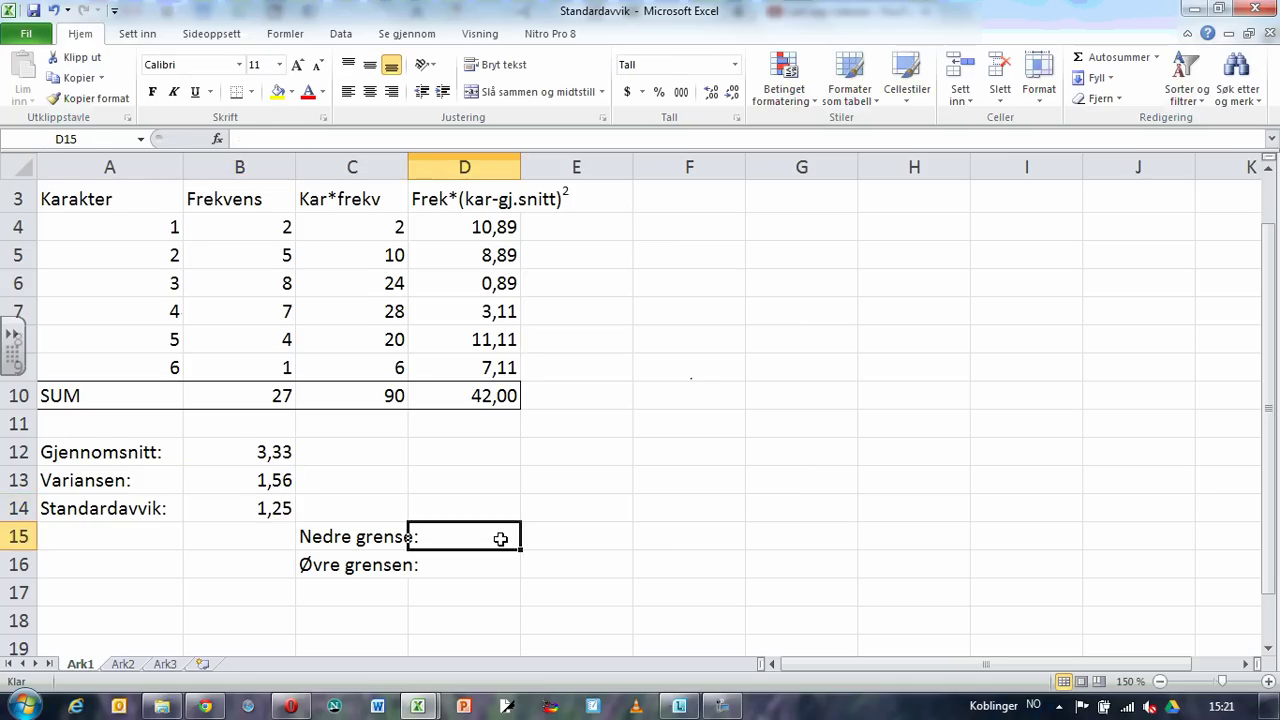
{"action": "type", "text": "="}
{"action": "left_click", "coordinate": [263, 452]}
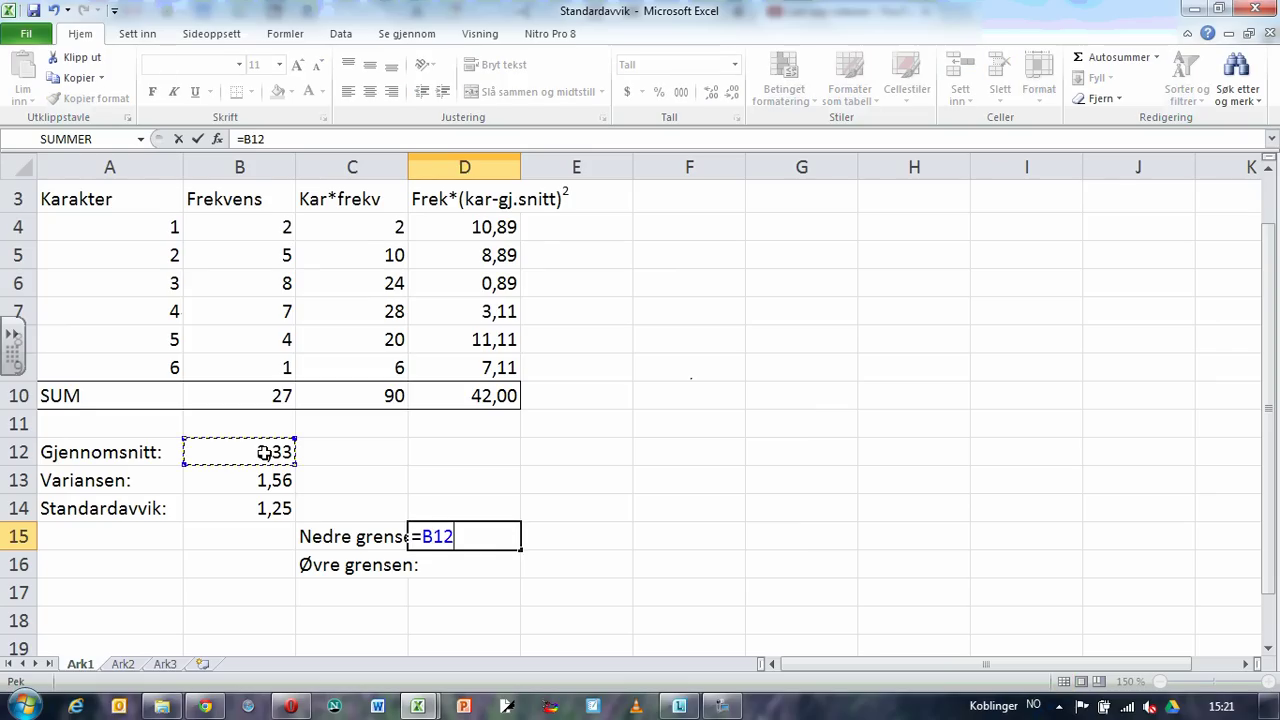
{"action": "type", "text": "-"}
{"action": "left_click", "coordinate": [265, 508]}
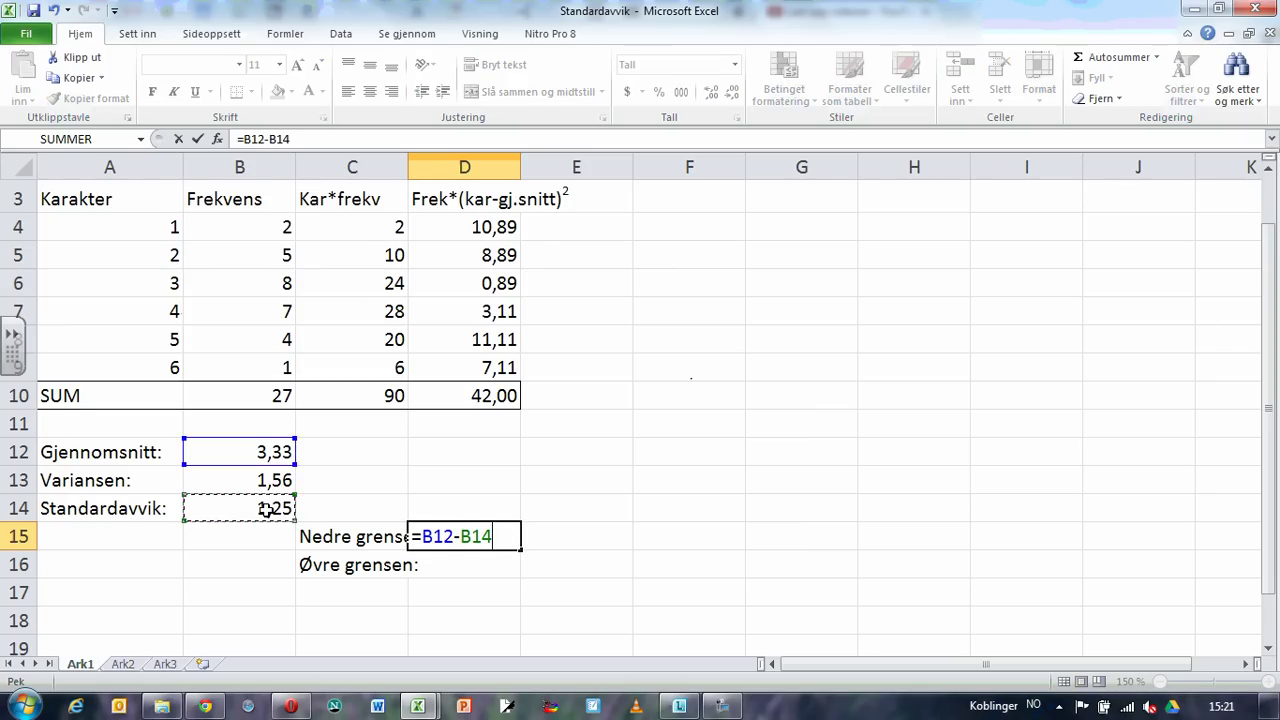
{"action": "key", "text": "Return"}
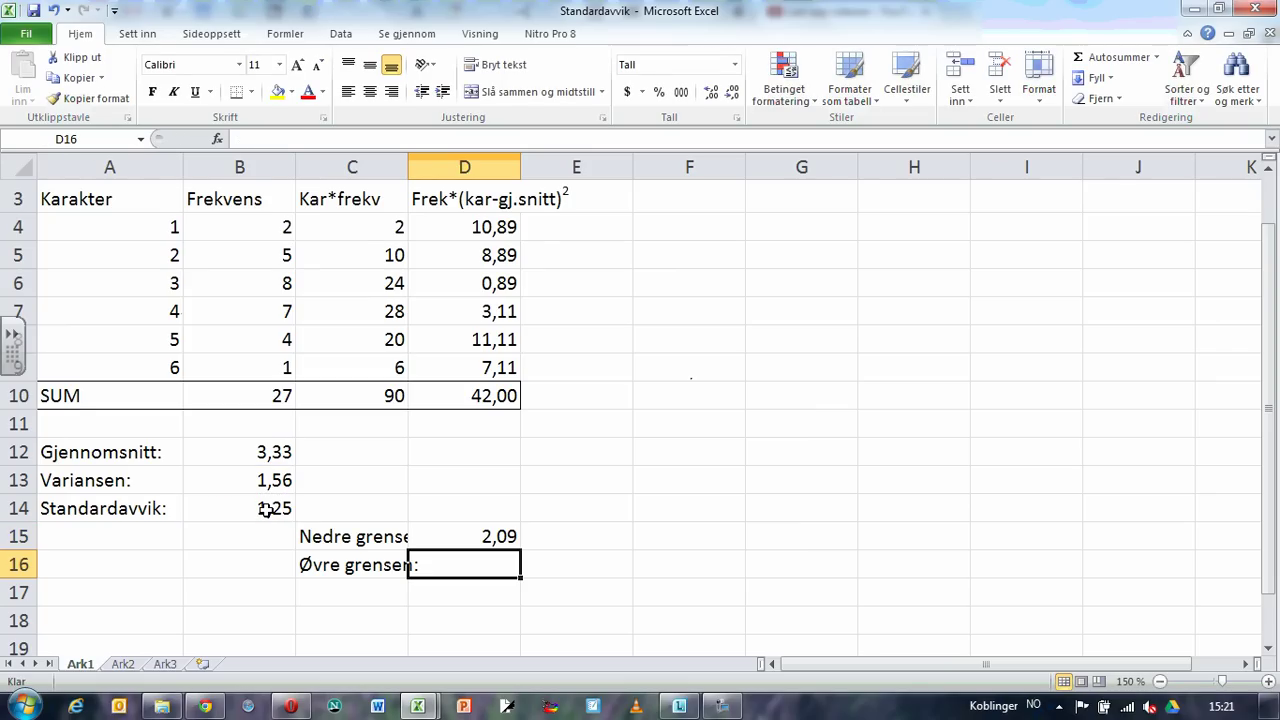
Step: Calculate the upper limit in D16 (Øvre grensen) with the formula =B12+B14
{"action": "type", "text": "="}
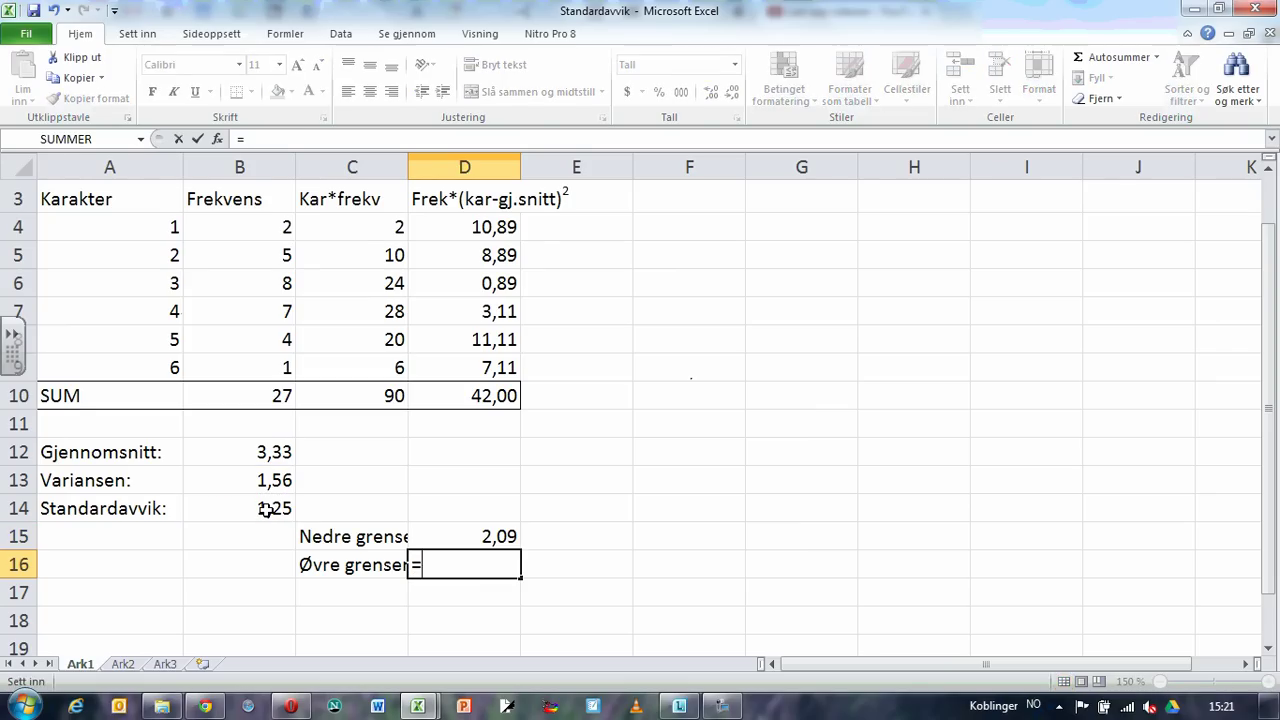
{"action": "left_click", "coordinate": [272, 452]}
{"action": "type", "text": "+"}
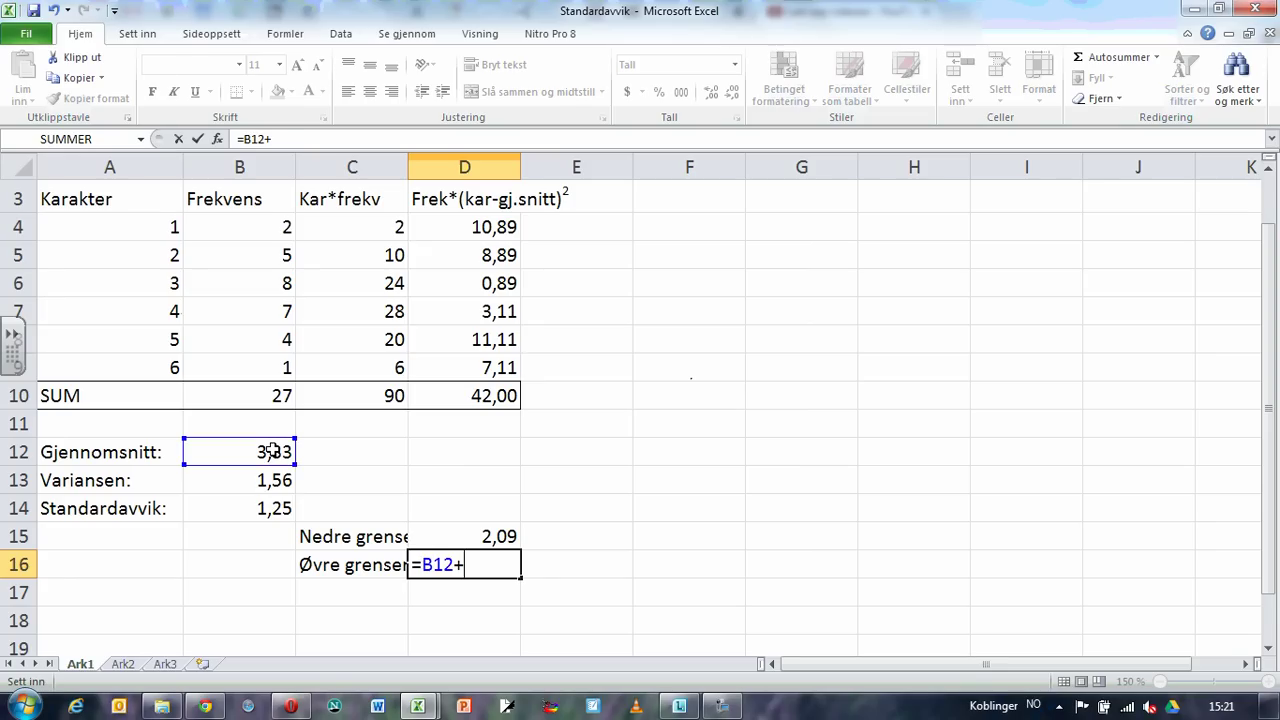
{"action": "left_click", "coordinate": [278, 512]}
{"action": "key", "text": "Return"}
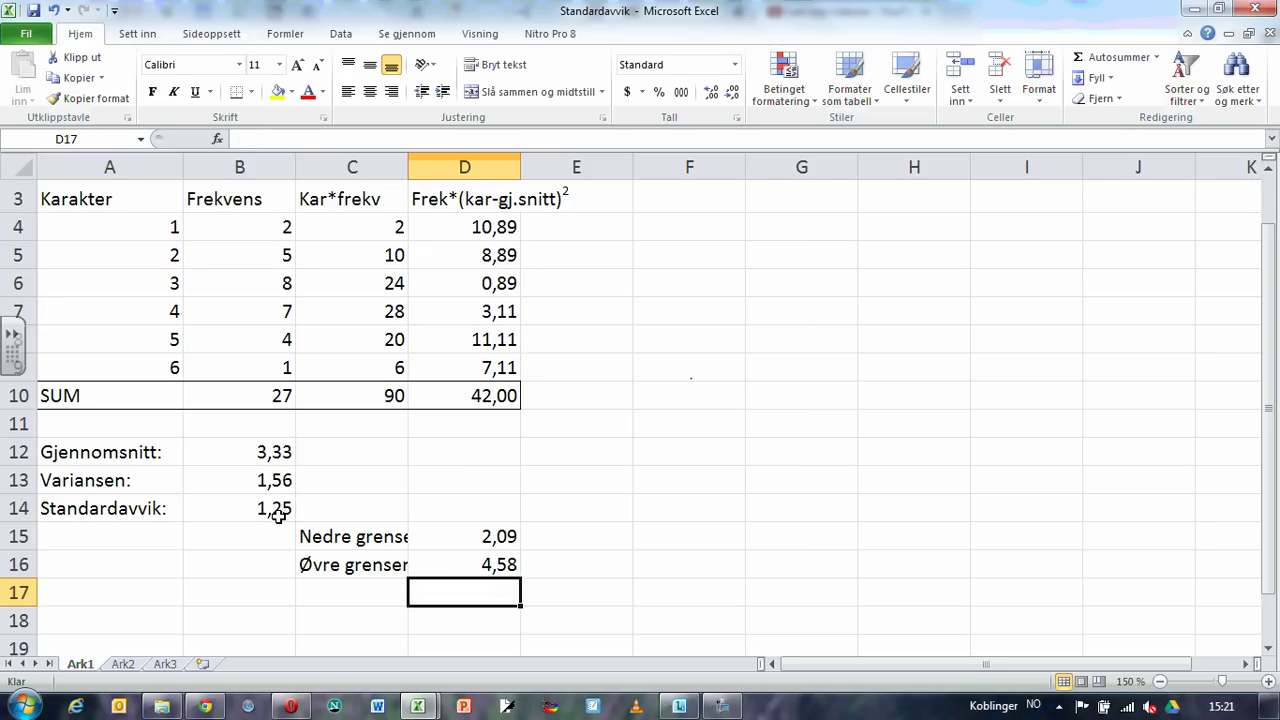
Step: Enter the note "68% av elevene befinner seg mellom karakteren 2,09 og 4,58" in cell E14
{"action": "key", "text": "Up"}
{"action": "key", "text": "Up"}
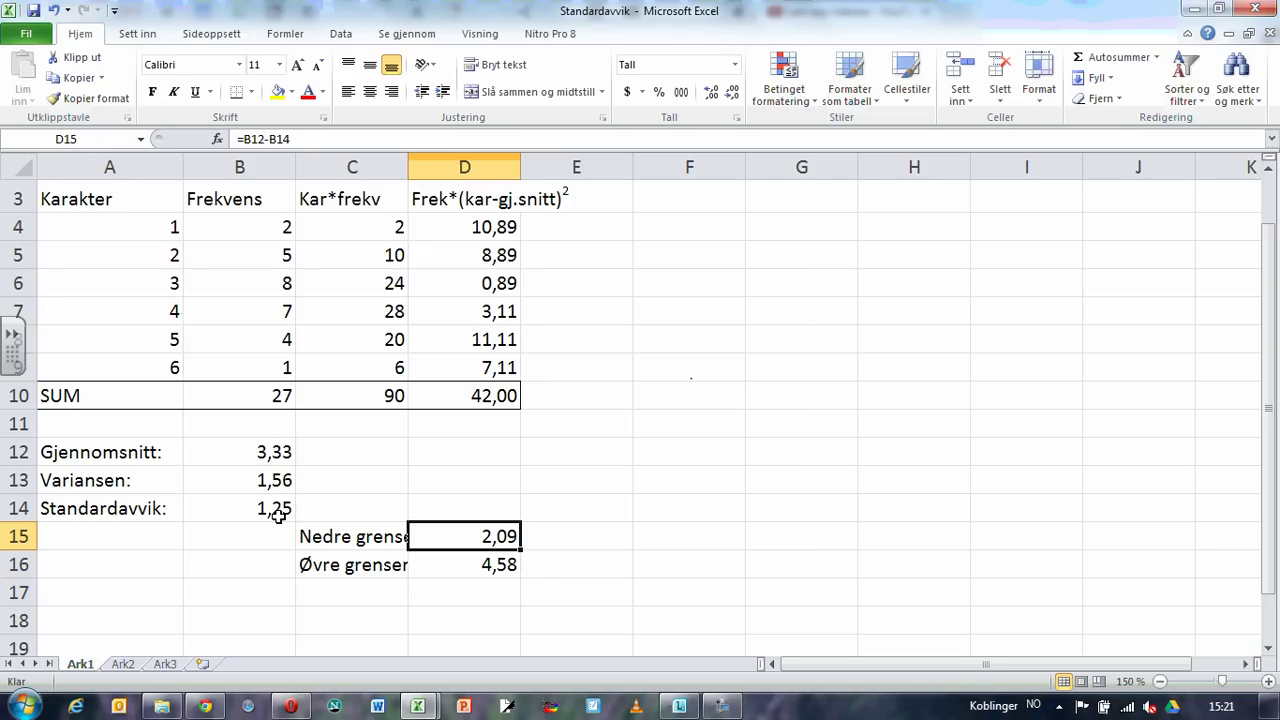
{"action": "key", "text": "Up"}
{"action": "key", "text": "Right"}
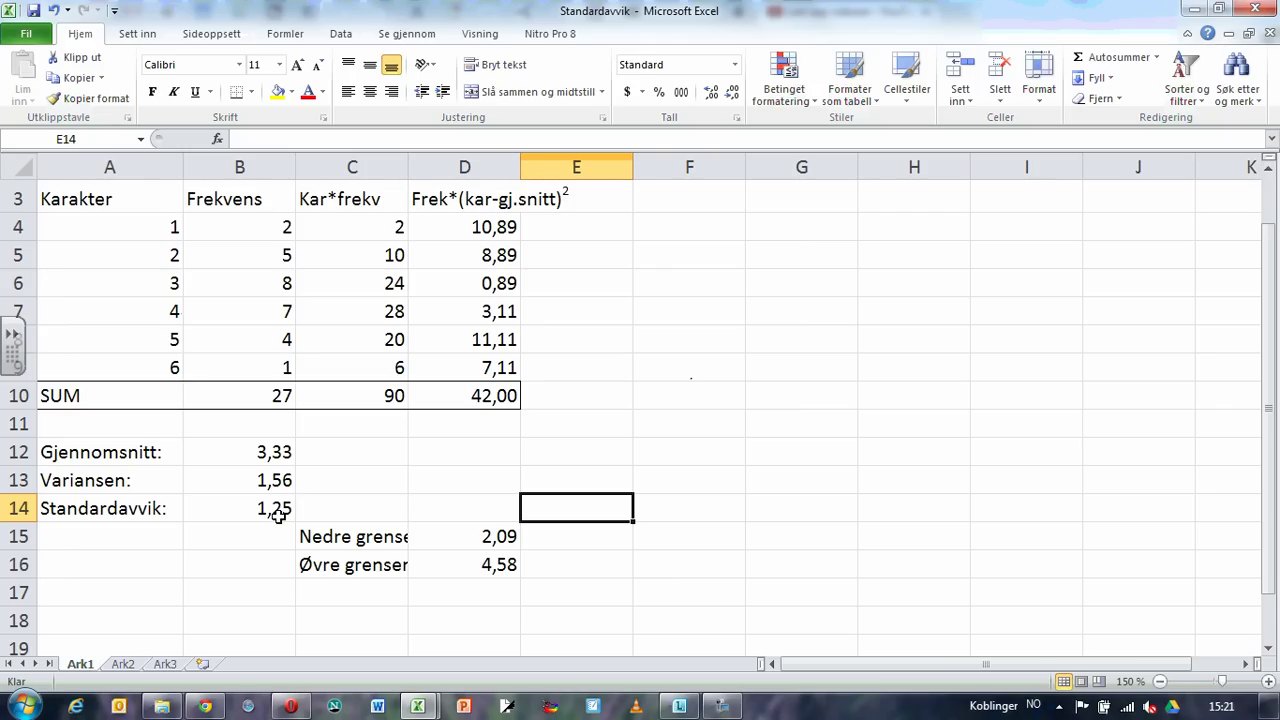
{"action": "type", "text": "68"}
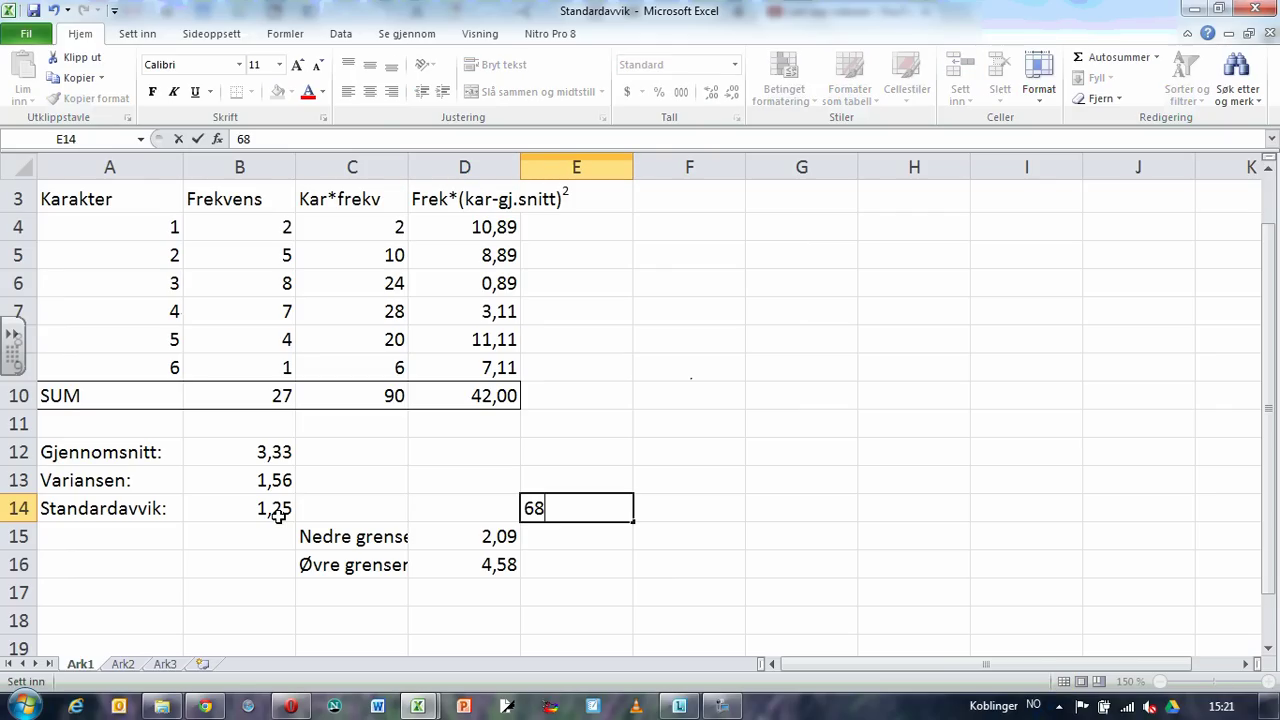
{"action": "type", "text": "% av elevne"}
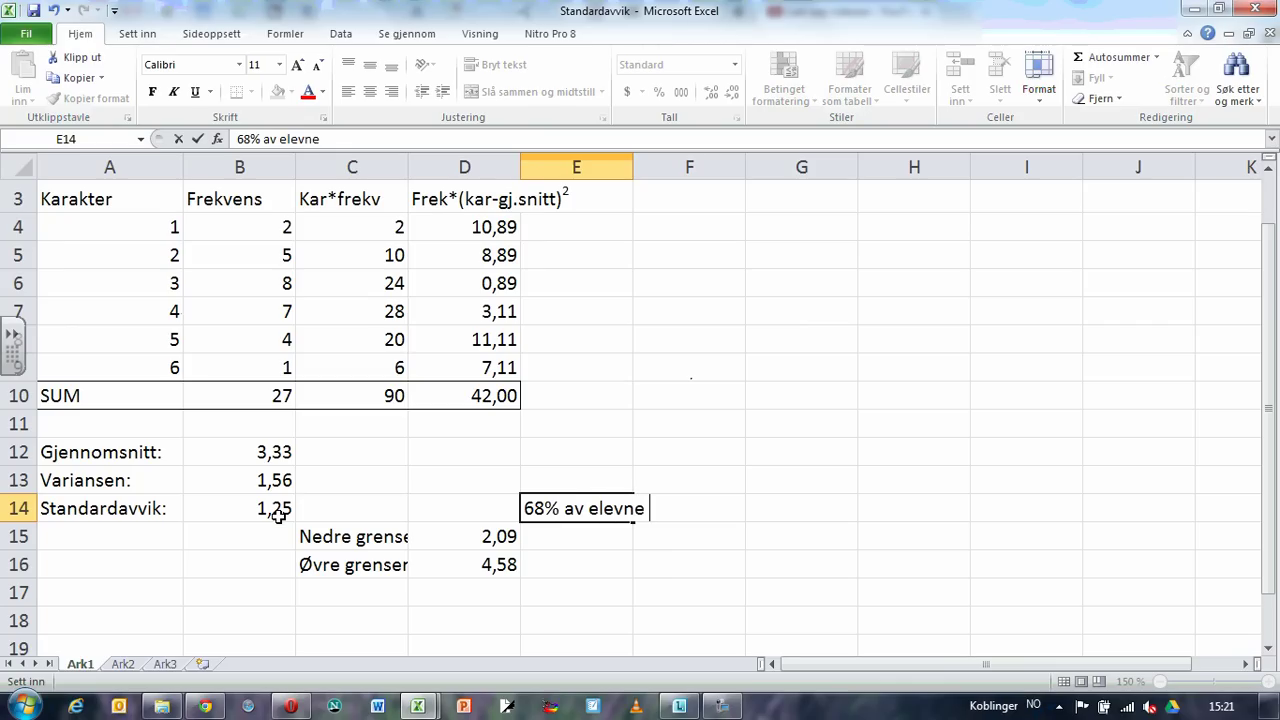
{"action": "key", "text": "BackSpace"}
{"action": "type", "text": "ene befinner s"}
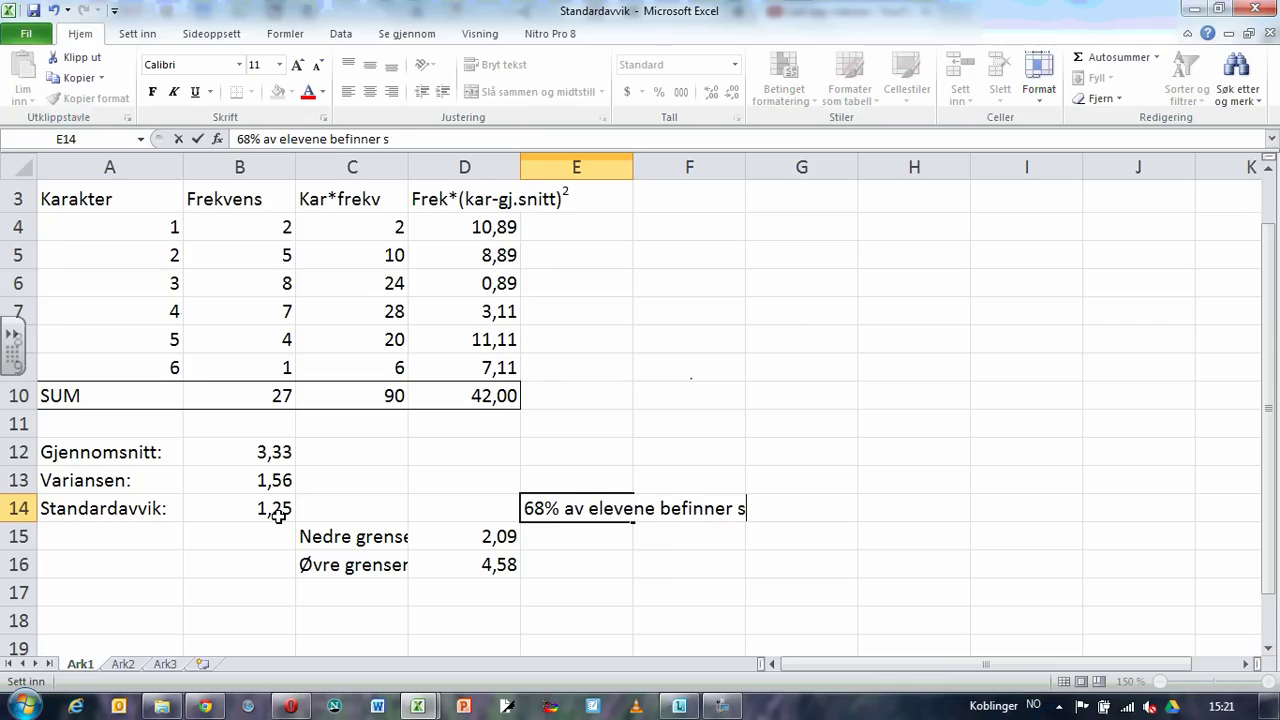
{"action": "type", "text": "eg mell"}
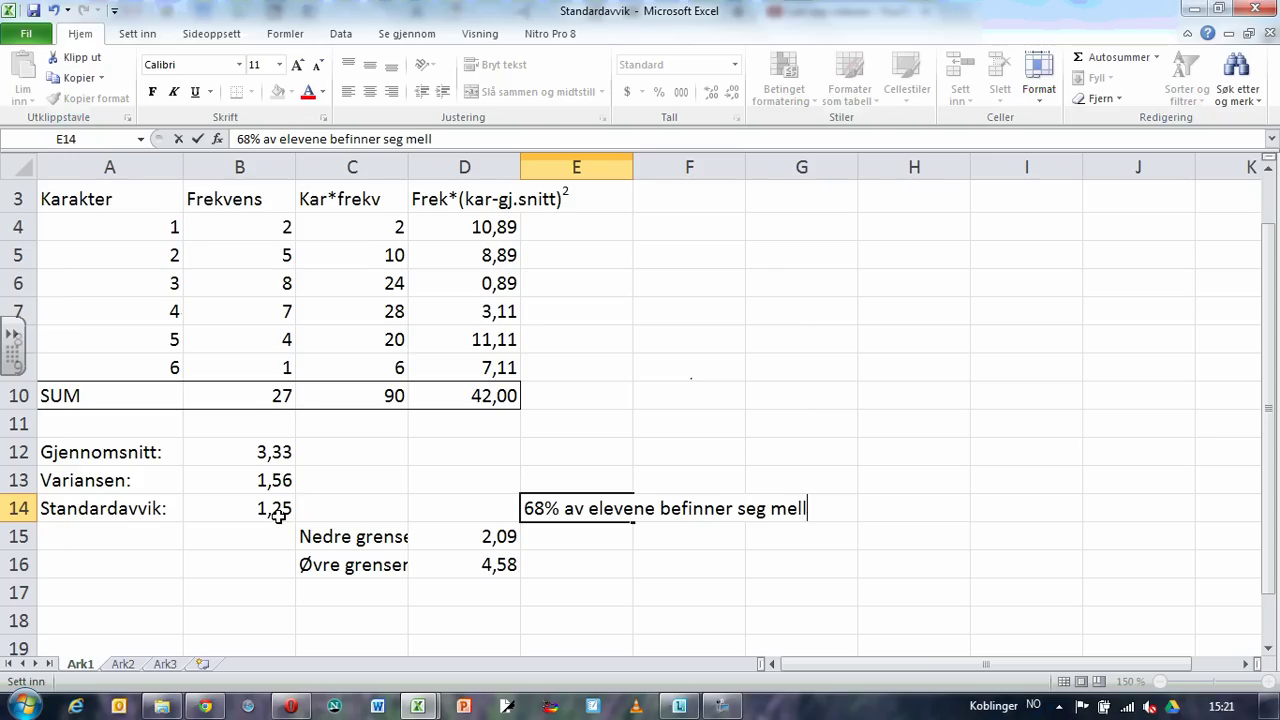
{"action": "type", "text": "om karakteren "}
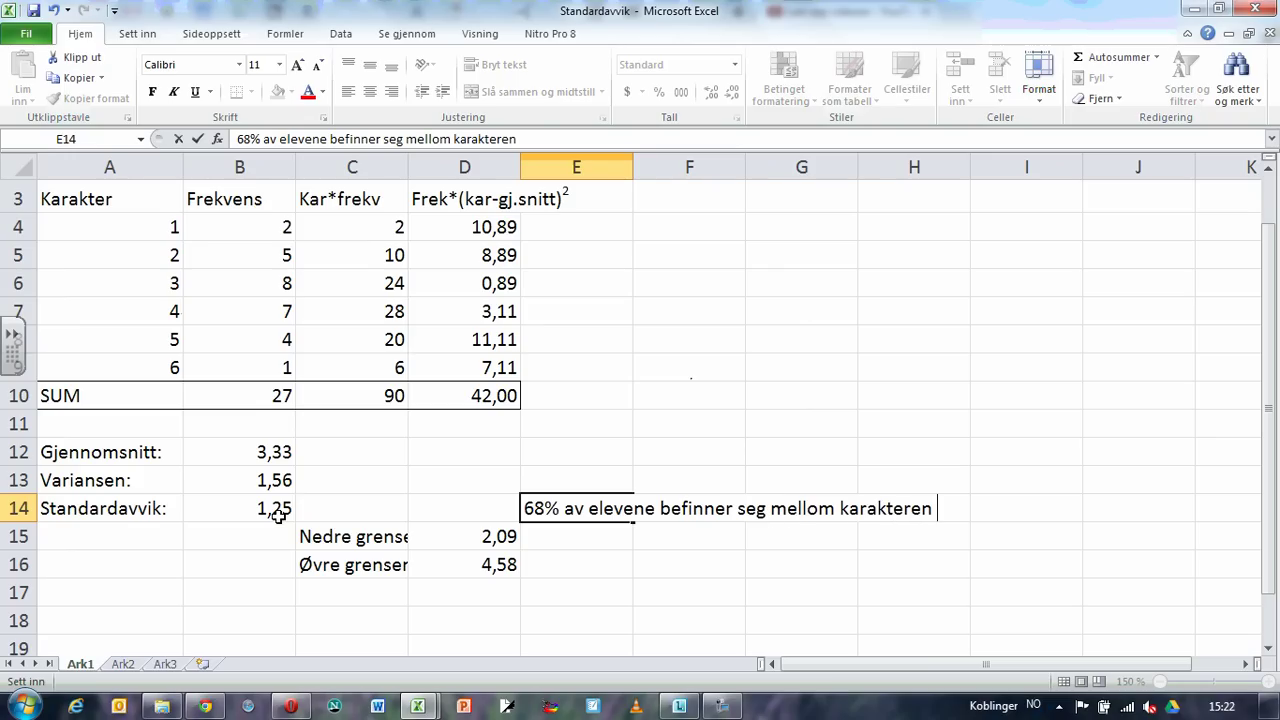
{"action": "type", "text": "2,09 og 4,58"}
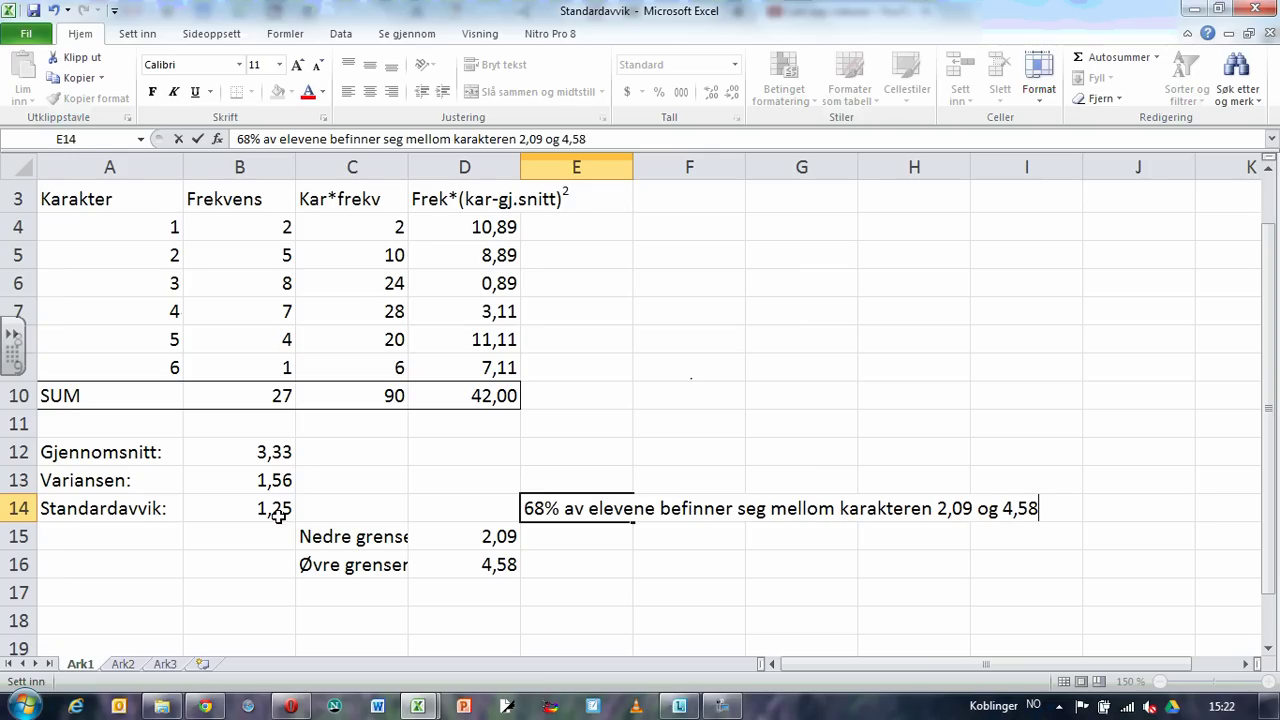
{"action": "key", "text": "Return"}
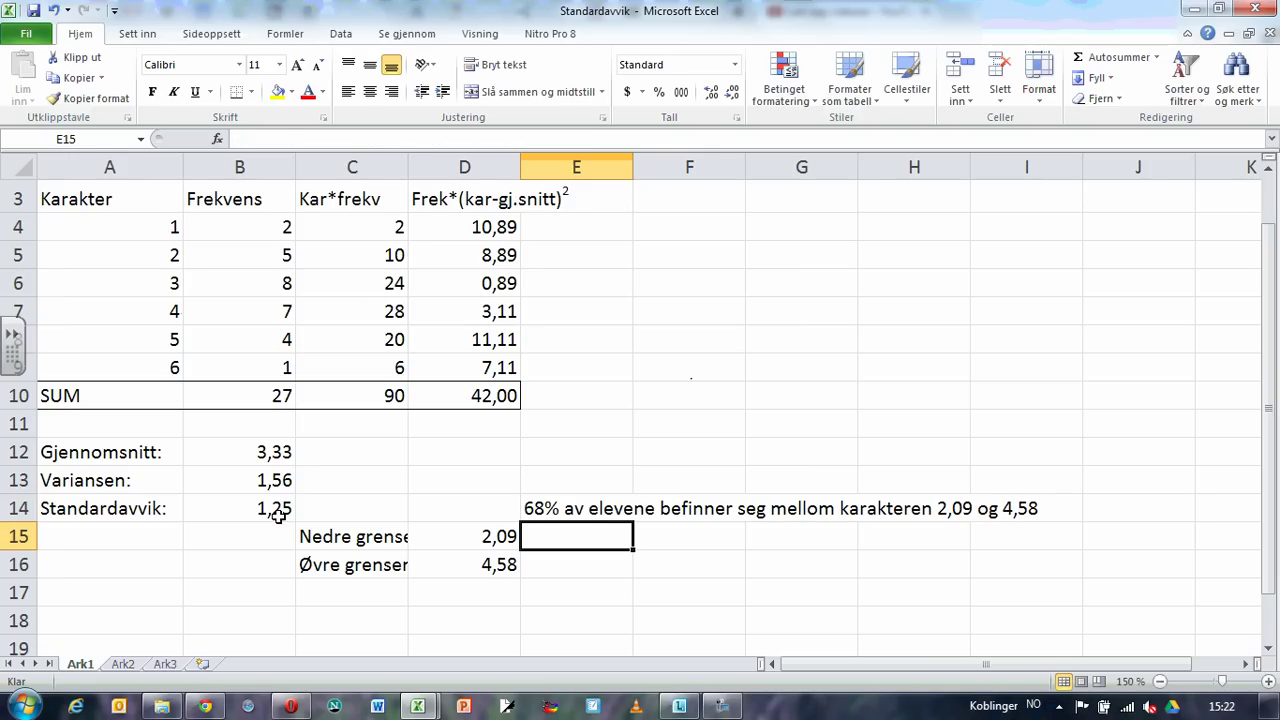
{"action": "key", "text": "Left"}
{"action": "key", "text": "Down"}
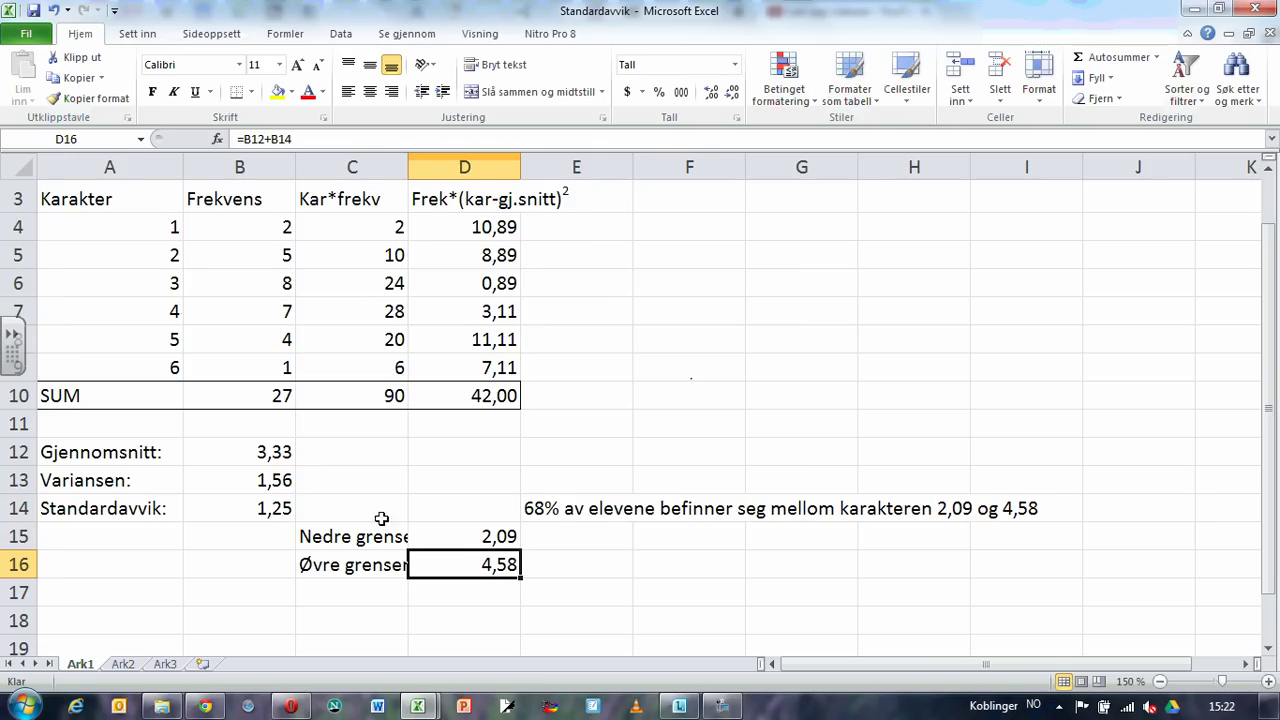
{"action": "left_click_drag", "start_coordinate": [471, 537], "coordinate": [471, 556]}
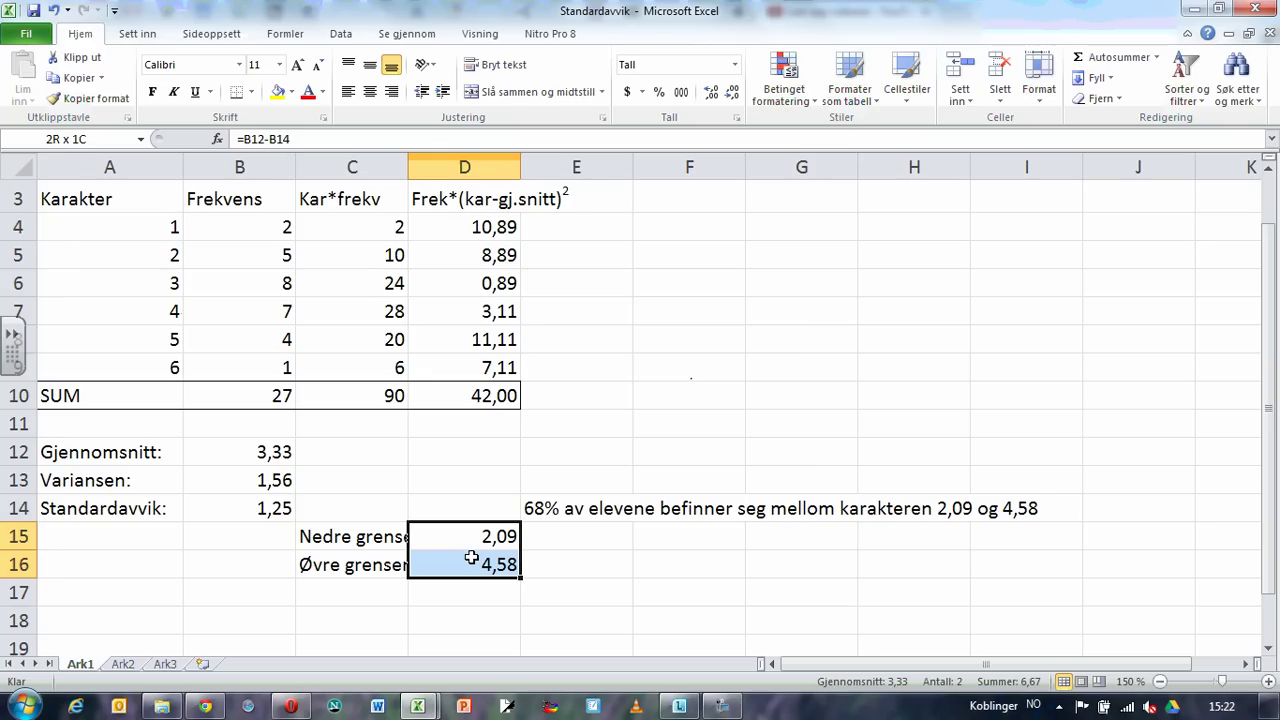
{"action": "left_click", "coordinate": [274, 508]}
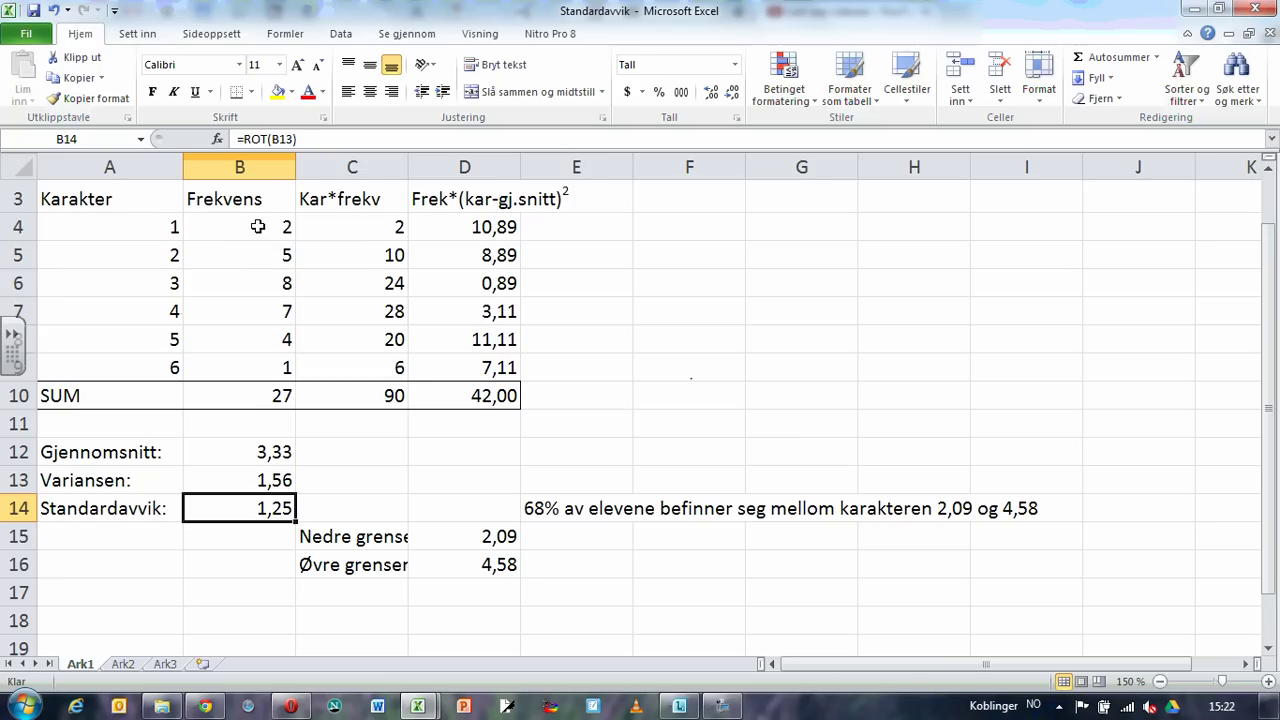
{"action": "left_click_drag", "start_coordinate": [258, 227], "coordinate": [257, 360]}
Step: Test a frequency of 18 for grade 3 in B6 and restore the value to 8
{"action": "left_click", "coordinate": [259, 285]}
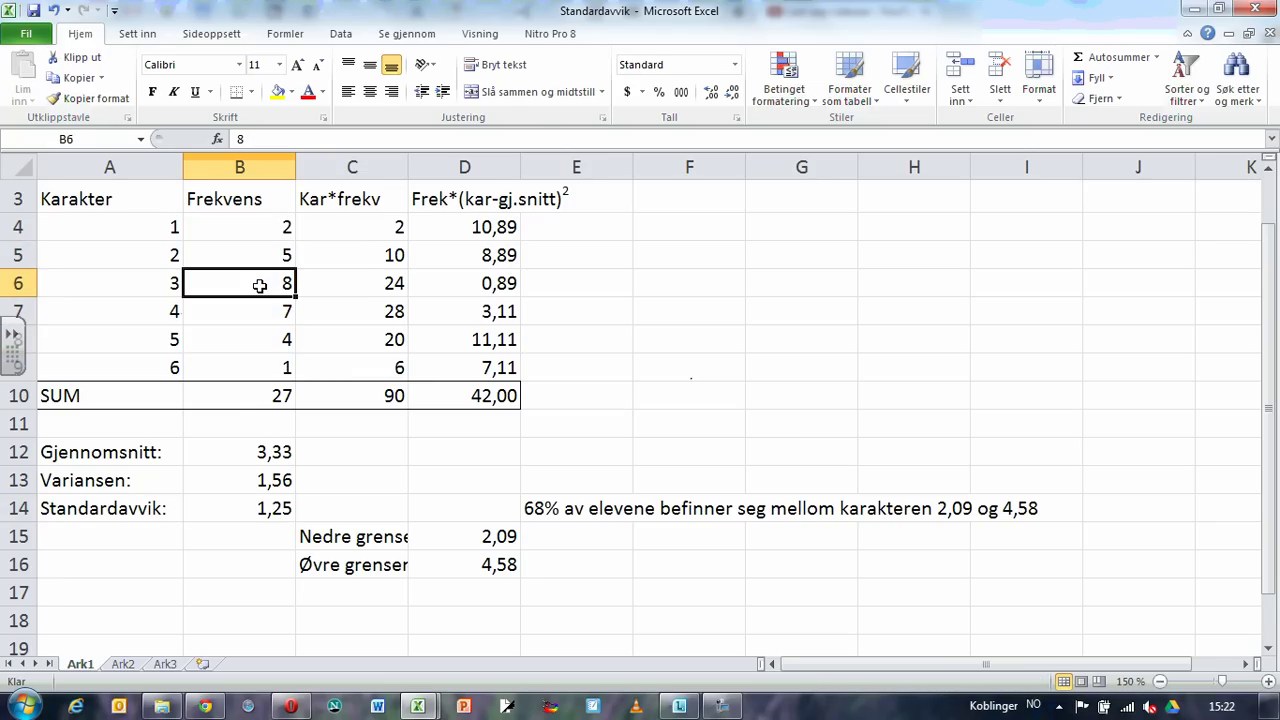
{"action": "type", "text": "18"}
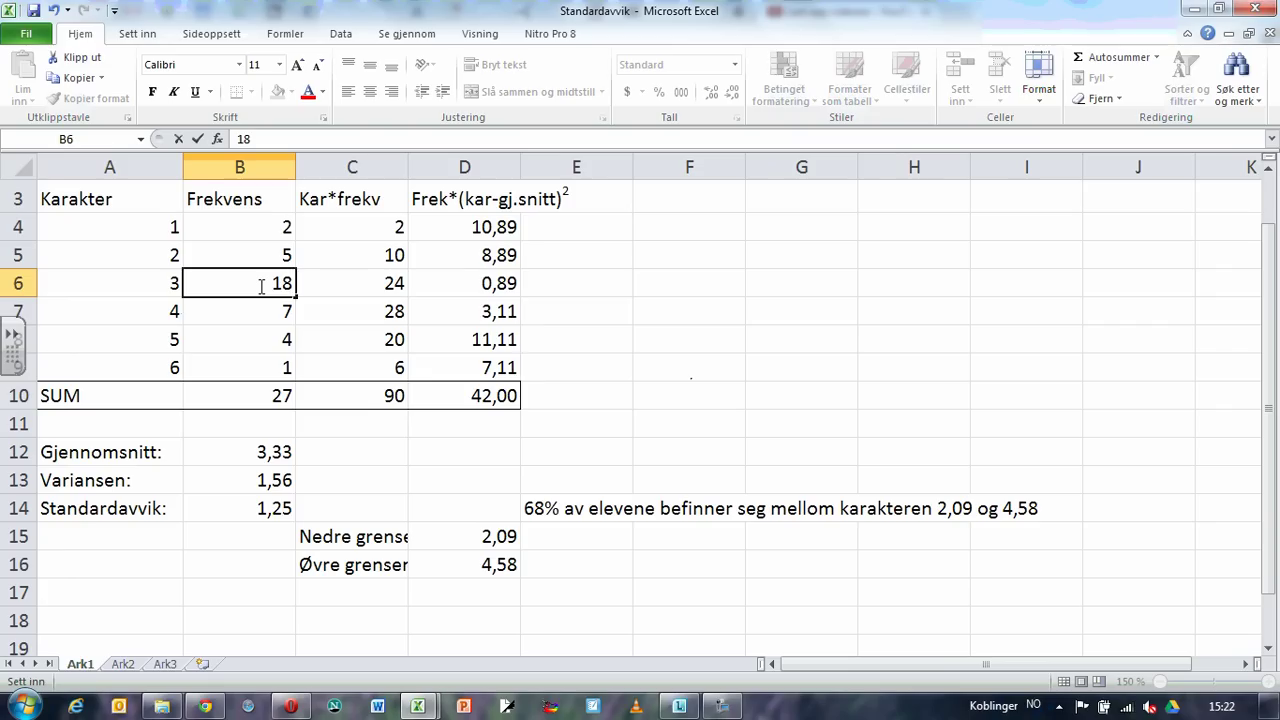
{"action": "key", "text": "Return"}
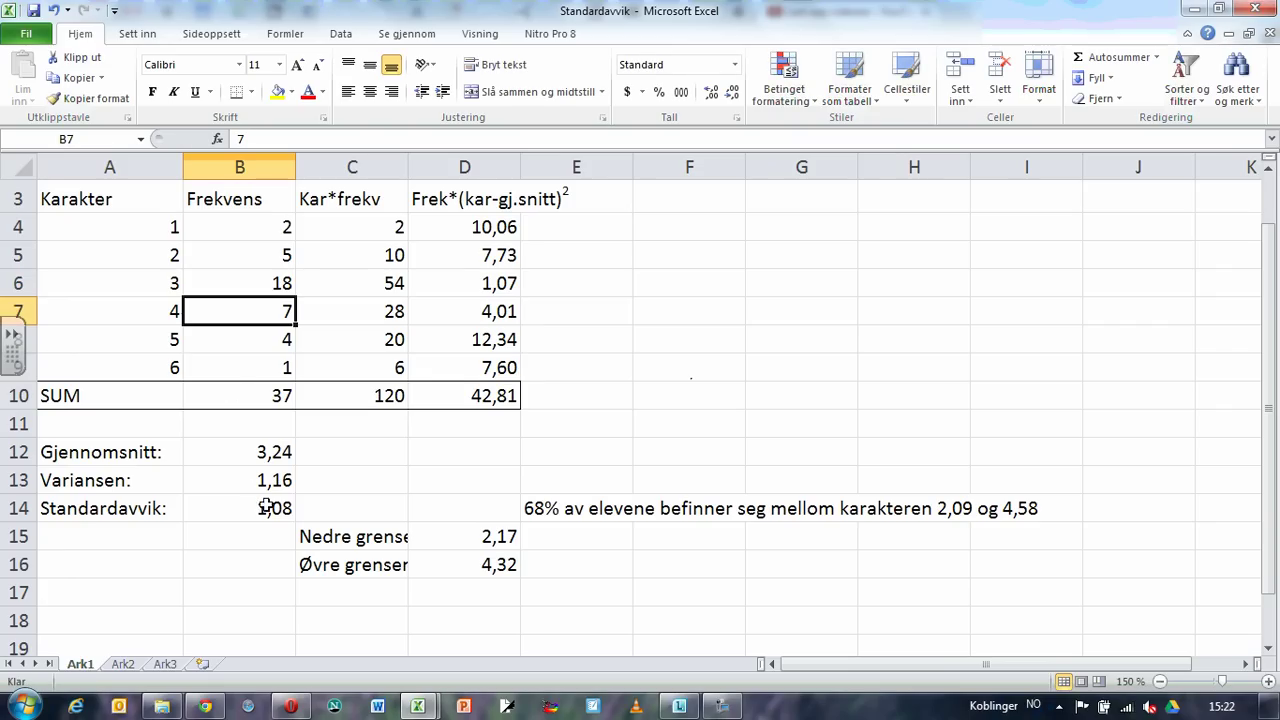
{"action": "left_click", "coordinate": [261, 284]}
{"action": "type", "text": "8"}
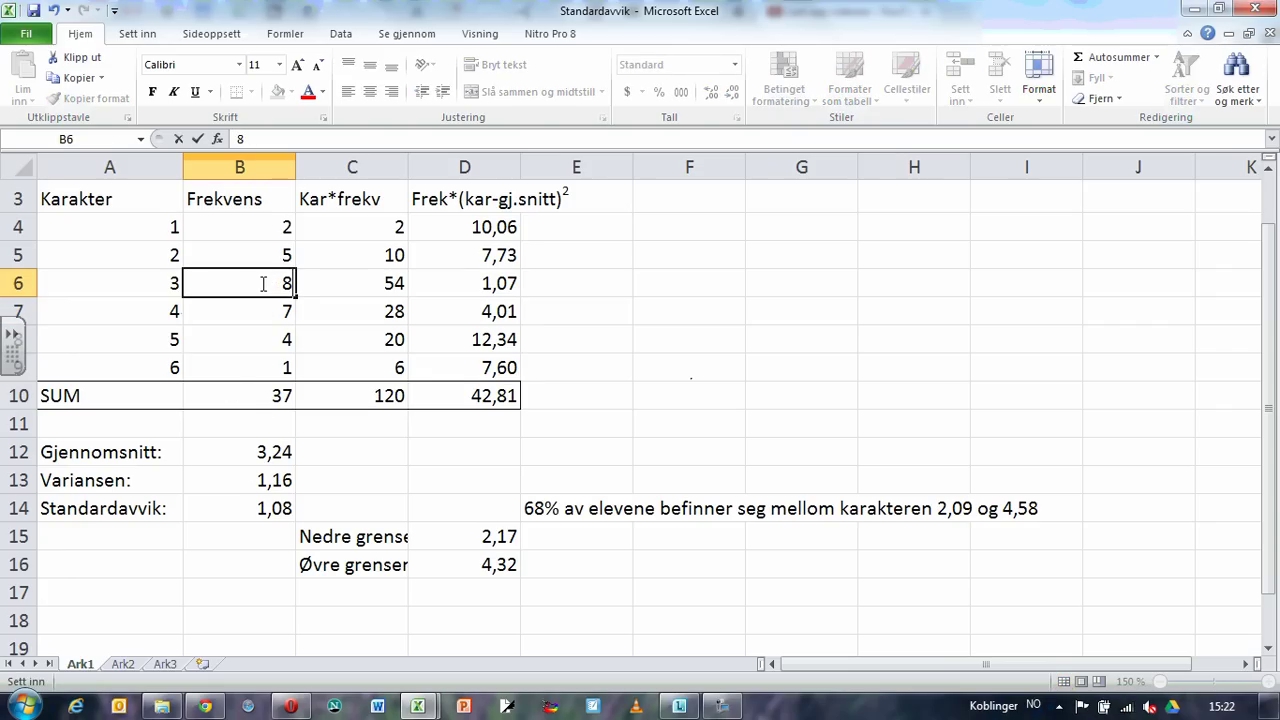
{"action": "key", "text": "Return"}
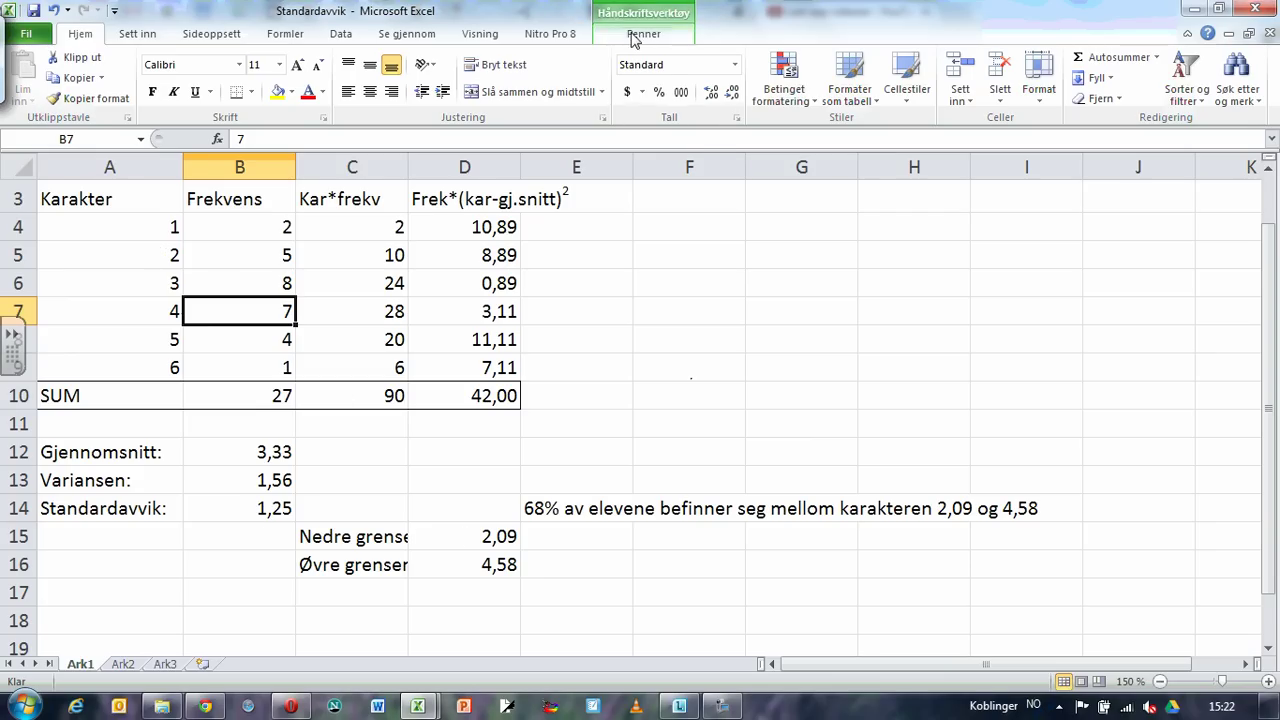
Step: Draw a curly brace with the black ink pen beside grades 2 to 4 in column A
{"action": "left_click", "coordinate": [643, 33]}
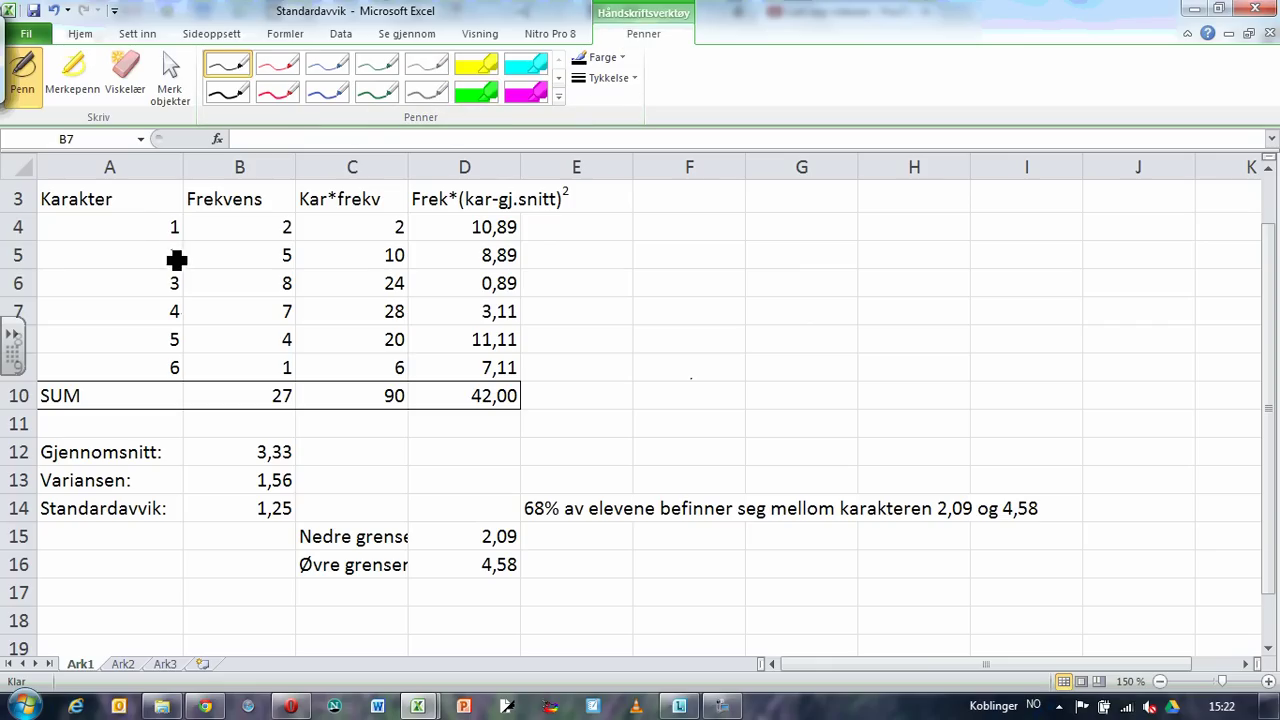
{"action": "mouse_move", "coordinate": [178, 256]}
{"action": "left_mouse_down"}
{"action": "mouse_move", "coordinate": [164, 262]}
{"action": "mouse_move", "coordinate": [175, 320]}
{"action": "left_mouse_up"}
{"action": "left_click_drag", "start_coordinate": [153, 271], "coordinate": [166, 289]}
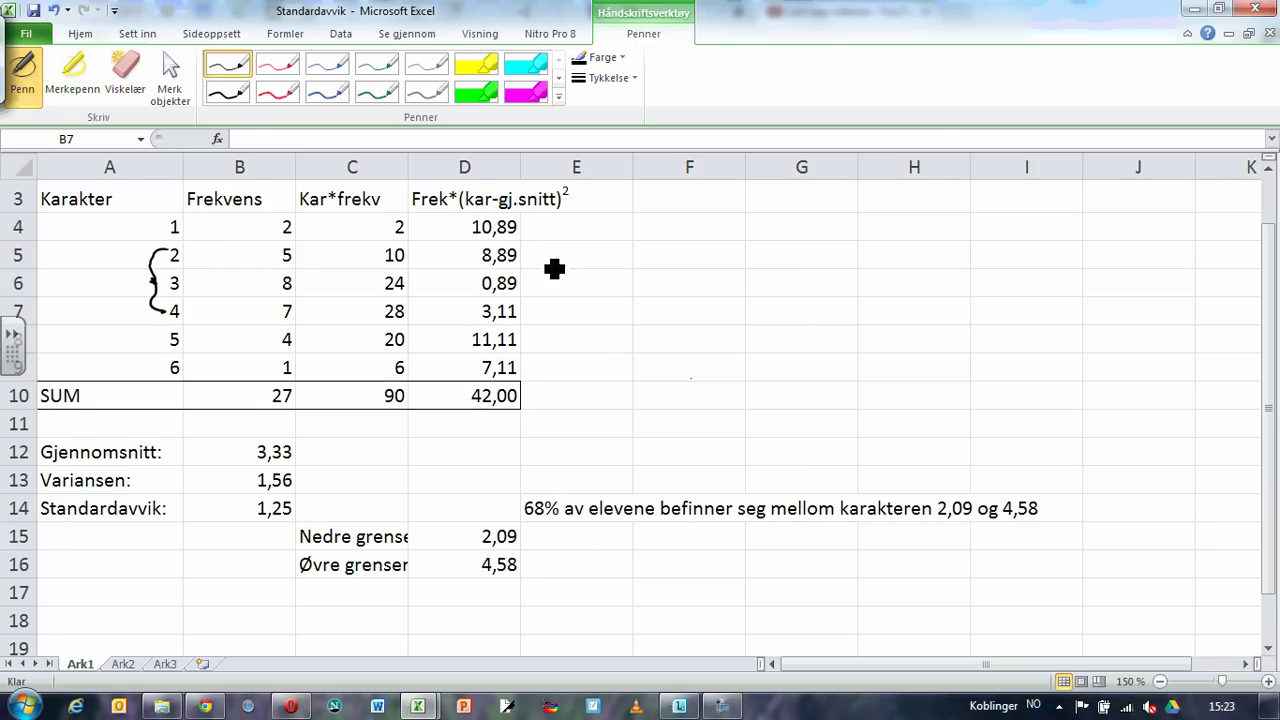
{"action": "left_click", "coordinate": [722, 710]}
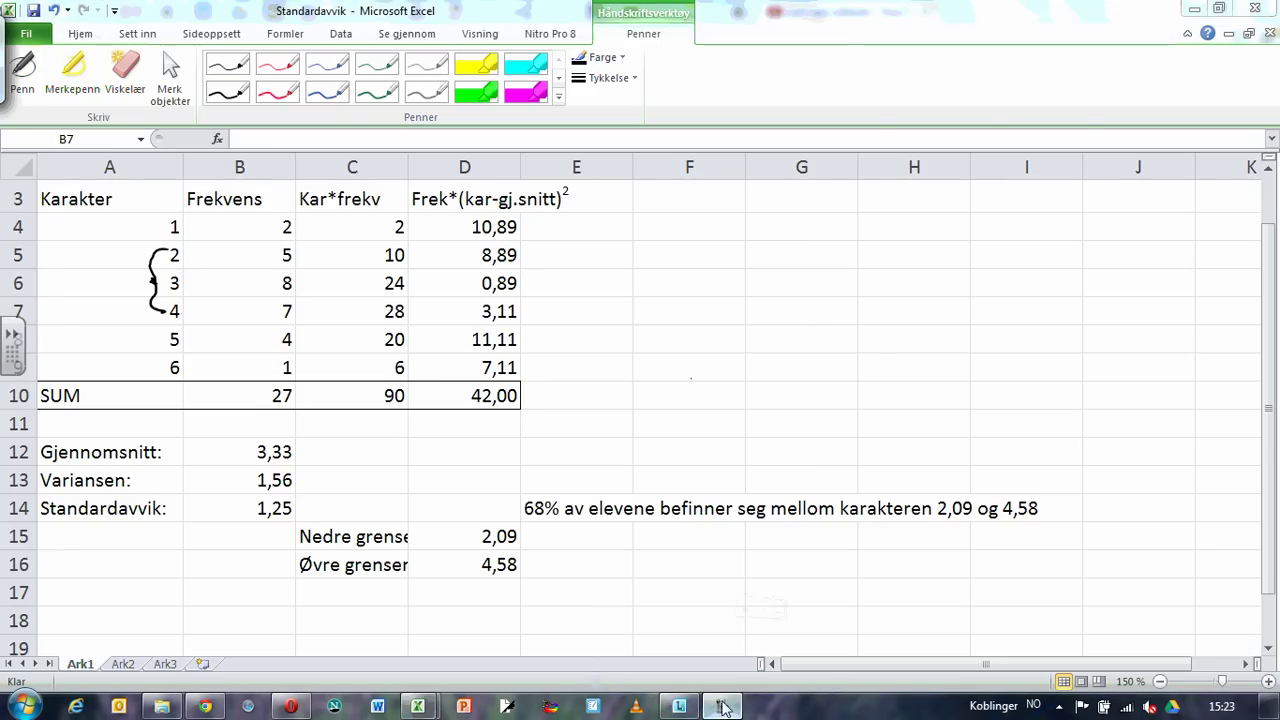